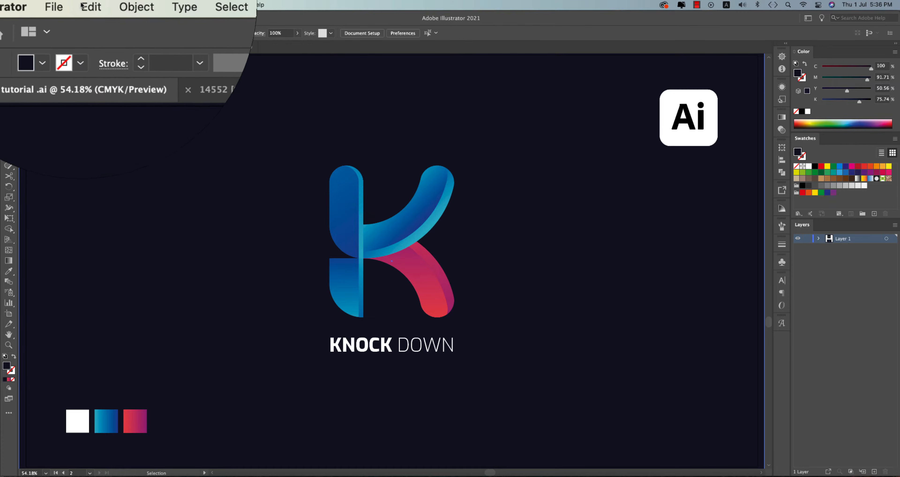
Create a new 2000 x 2000 px document with CMYK Color and High (300 ppi) raster effects
left_click(62, 5)
left_click(70, 18)
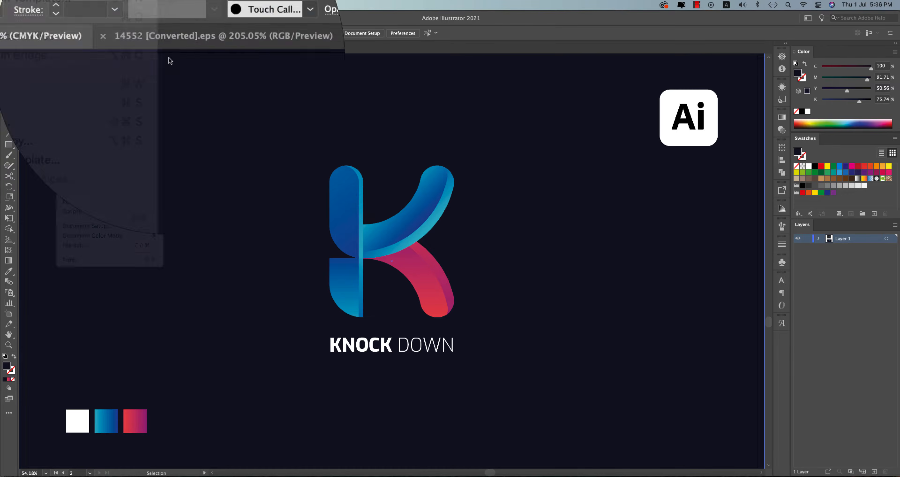
left_click_drag(596, 152, 567, 151)
left_click_drag(594, 177, 558, 175)
left_click_drag(594, 152, 563, 153)
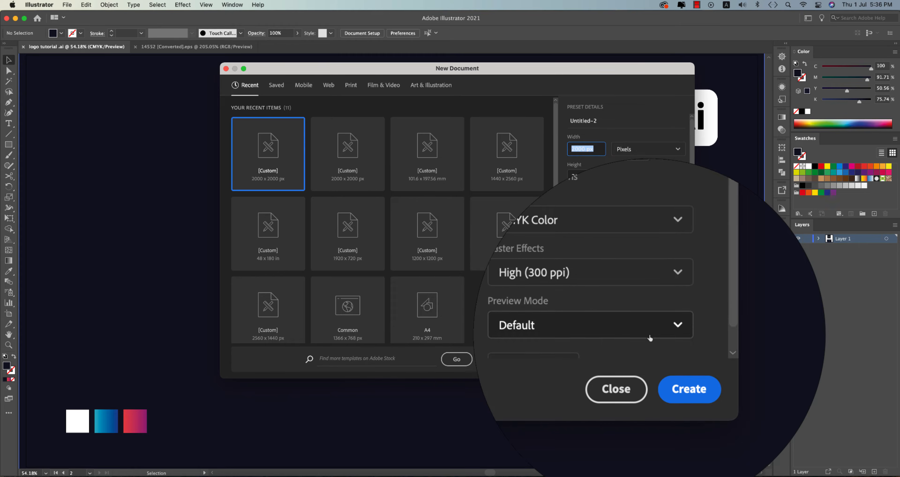
left_click(669, 359)
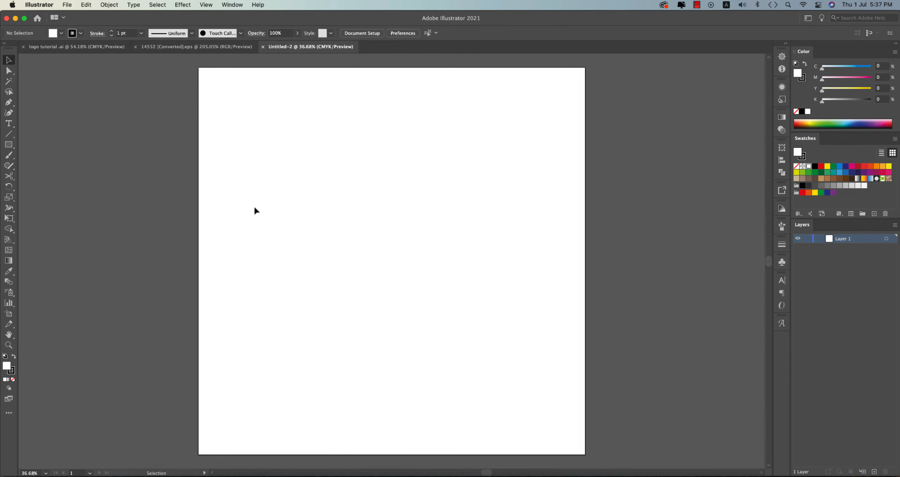
Draw a circle about 836 px in diameter near the middle of the artboard with the Ellipse tool
left_click(8, 145)
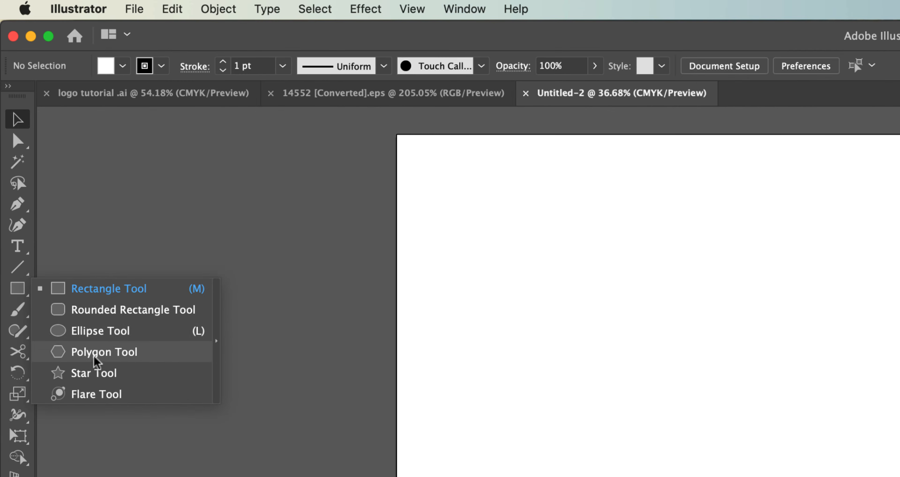
left_click(100, 331)
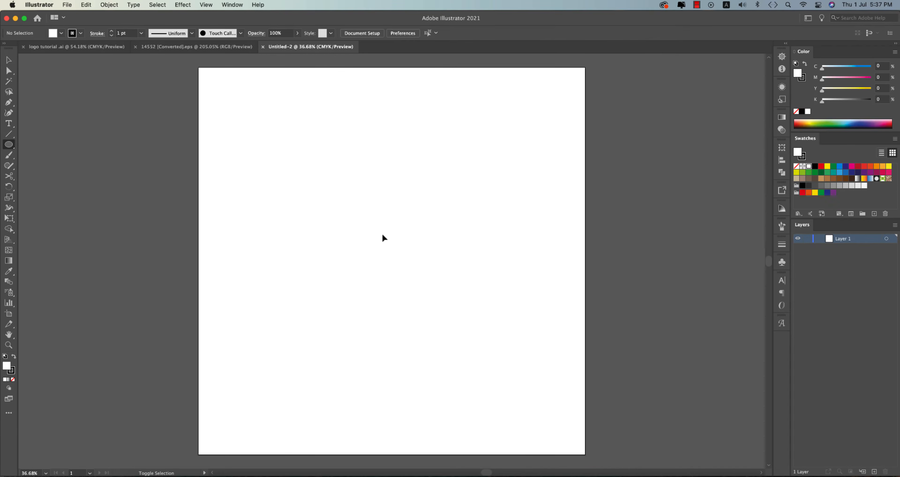
left_click_drag(381, 244, 419, 323)
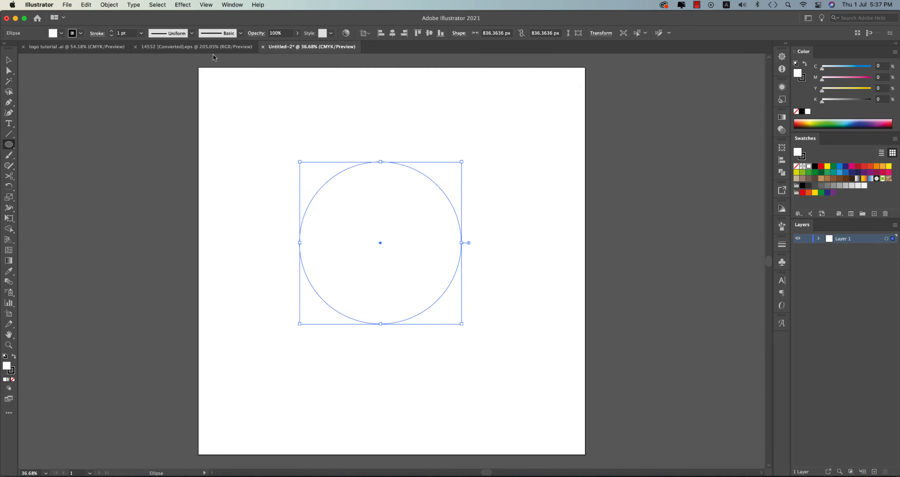
Give the circle no fill and a 100 pt stroke, and scale it down evenly to about half its diameter
left_click(61, 32)
left_click(6, 48)
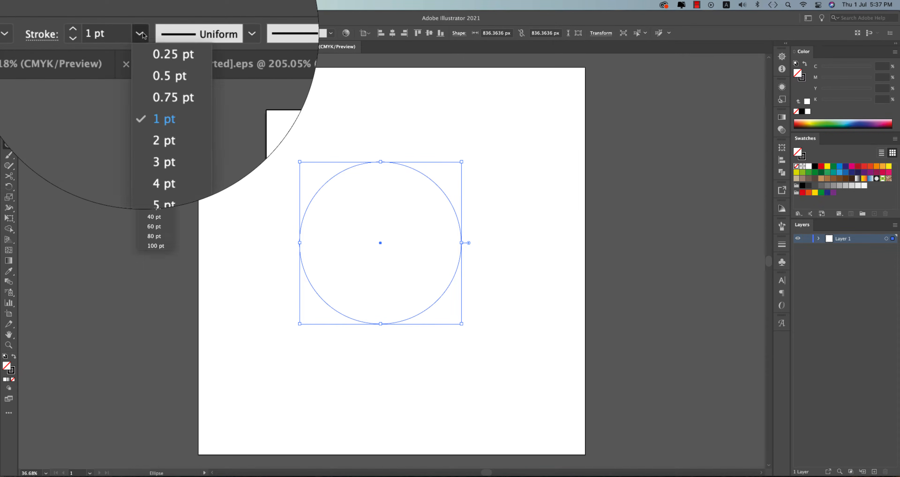
left_click(142, 33)
left_click(157, 241)
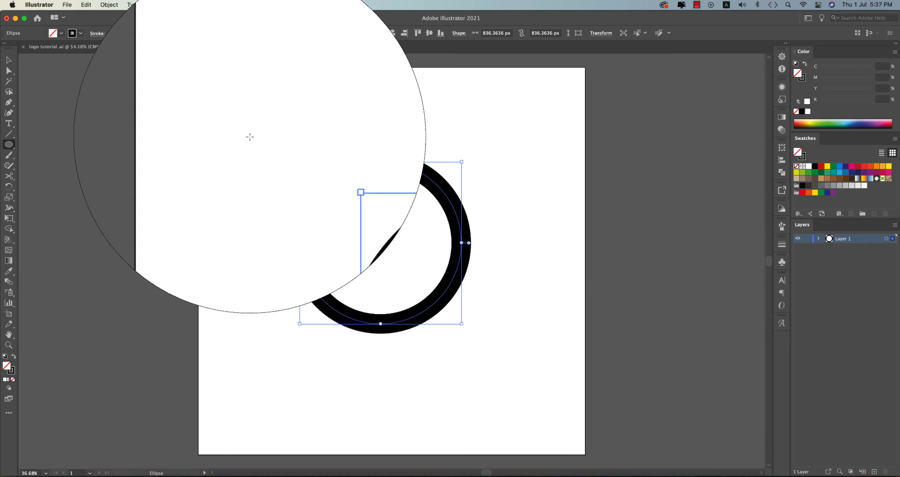
left_click_drag(468, 243, 422, 245)
Draw a vertical line about 593 px long to the right of the ring and move it slightly up and farther away
key("backslash")
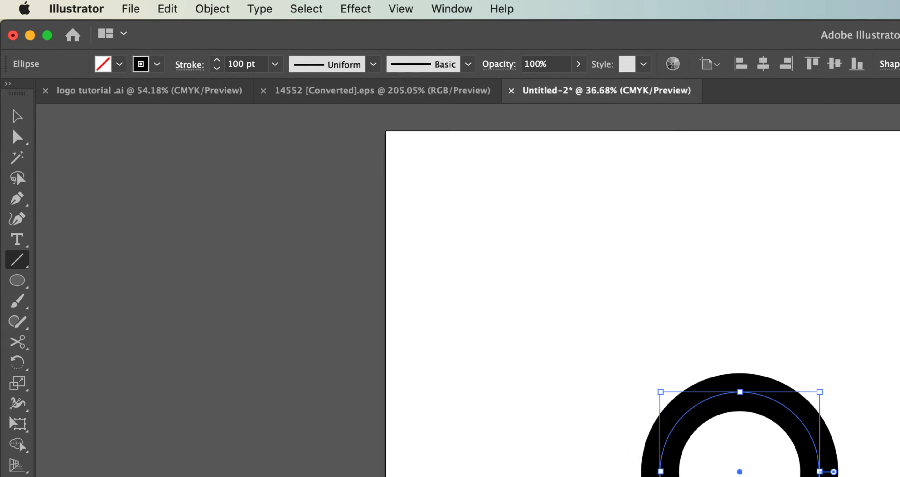
left_click_drag(477, 191, 477, 306)
left_click(8, 60)
left_click(187, 136)
scroll(459, 239, "up", 3)
key("super+a")
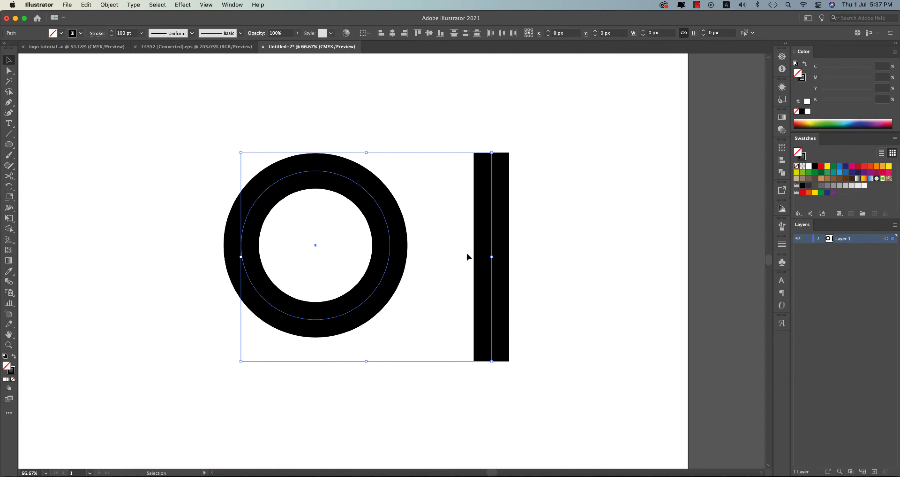
left_click(572, 276)
left_click_drag(494, 257, 537, 229)
left_click(610, 246)
Expand the ring and the vertical line together into filled outline shapes
scroll(583, 211, "down", 2)
left_click_drag(583, 210, 341, 269)
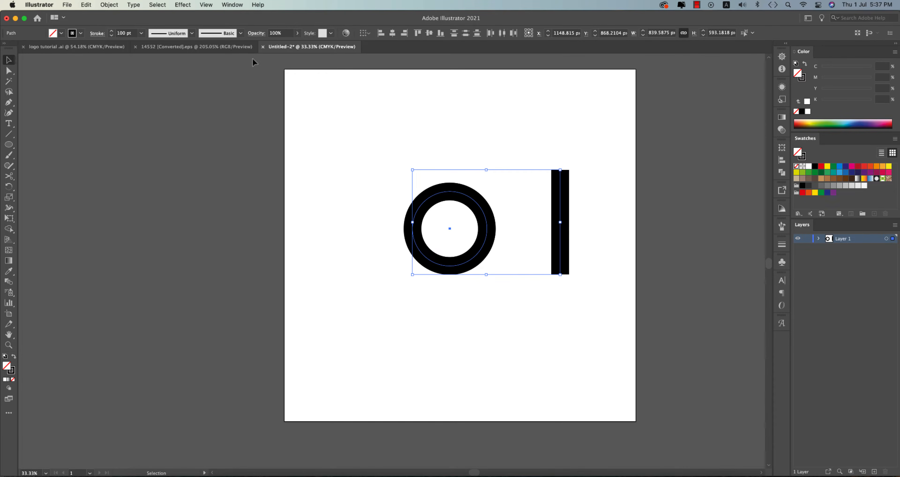
left_click(109, 5)
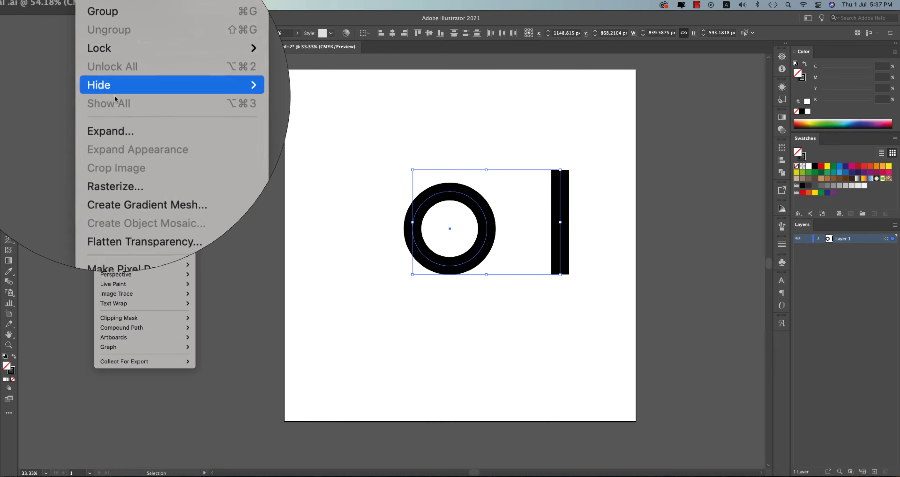
left_click(116, 113)
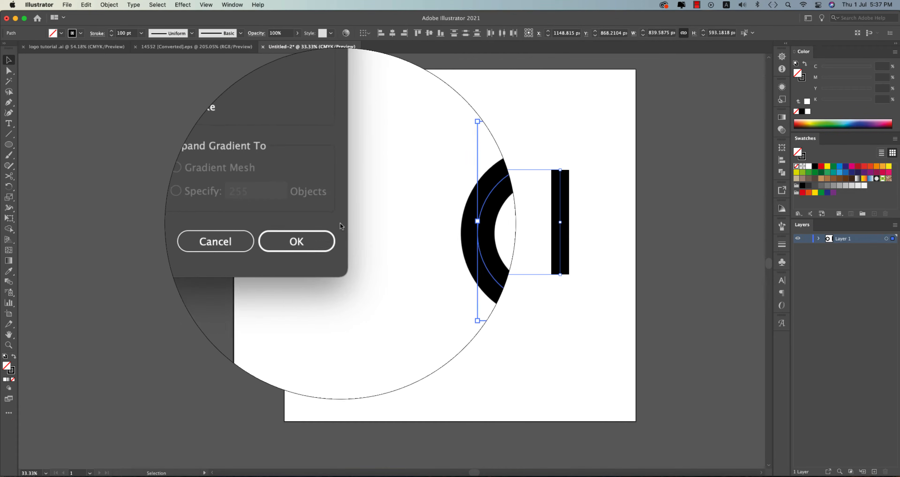
left_click(324, 234)
Move the vertical bar off the artboard's left side and centre the ring horizontally and vertically on the artboard
left_click(530, 285)
left_click_drag(561, 231, 253, 237)
left_click(488, 251)
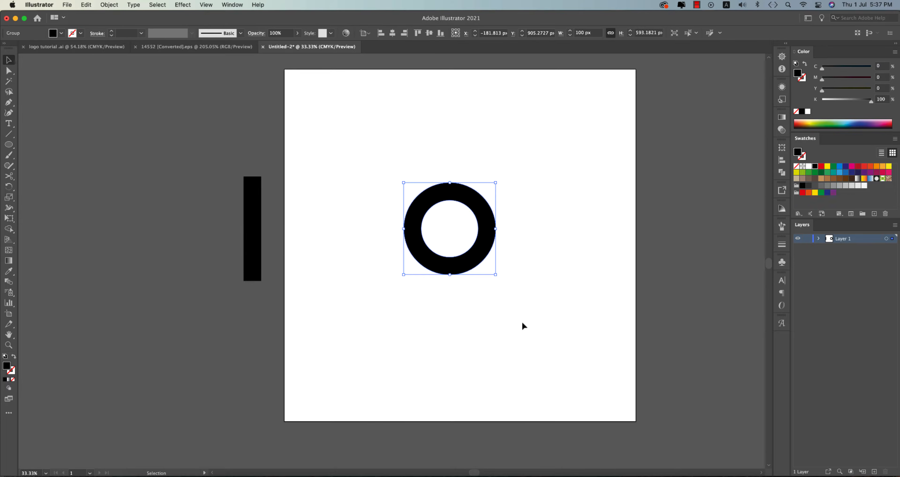
left_click(429, 33)
left_click(393, 33)
left_click(561, 234)
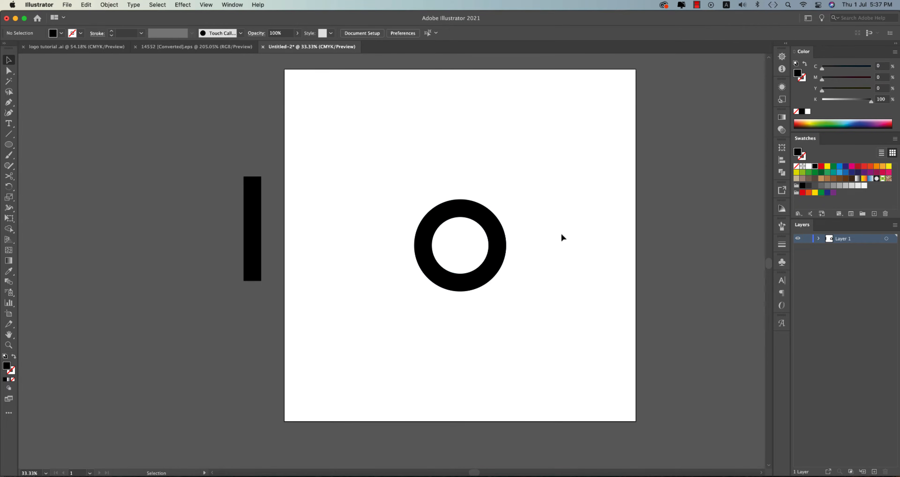
Draw a vertical line about 945 px long and a horizontal line about 800 px long crossing at the ring's centre
left_click(10, 136)
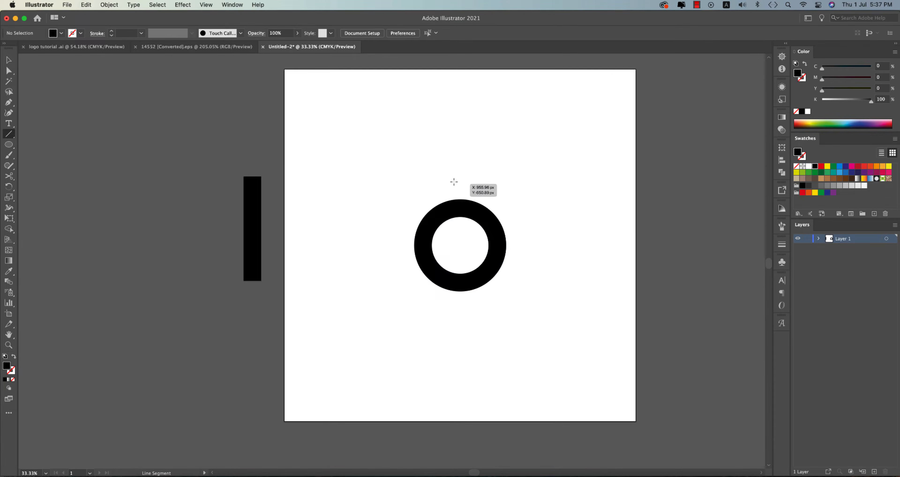
left_click_drag(460, 176, 460, 342)
left_click_drag(398, 245, 539, 245)
Set the stroke of both crossing lines to 0.5 pt
left_click(8, 63)
left_click_drag(420, 159, 510, 323)
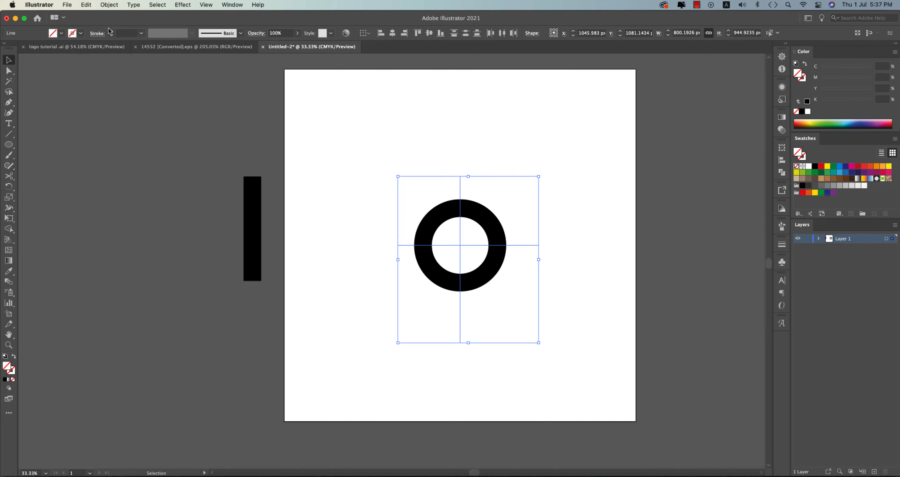
left_click(140, 34)
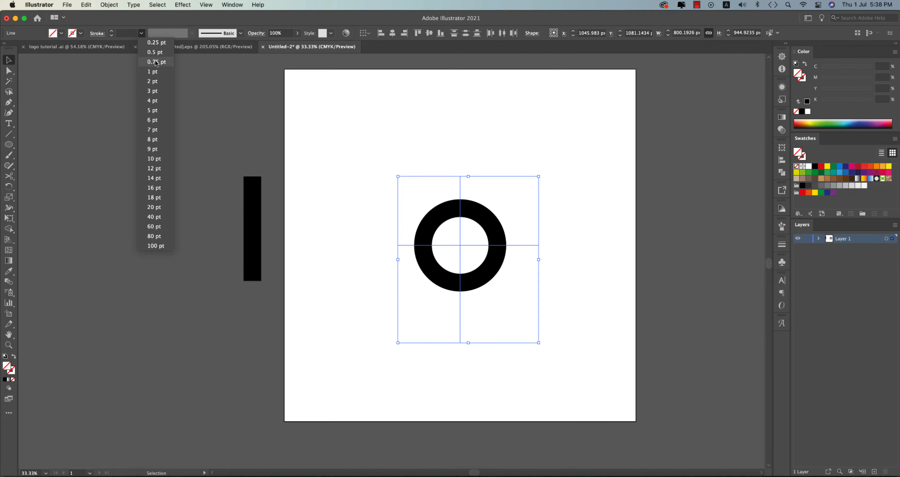
left_click(150, 52)
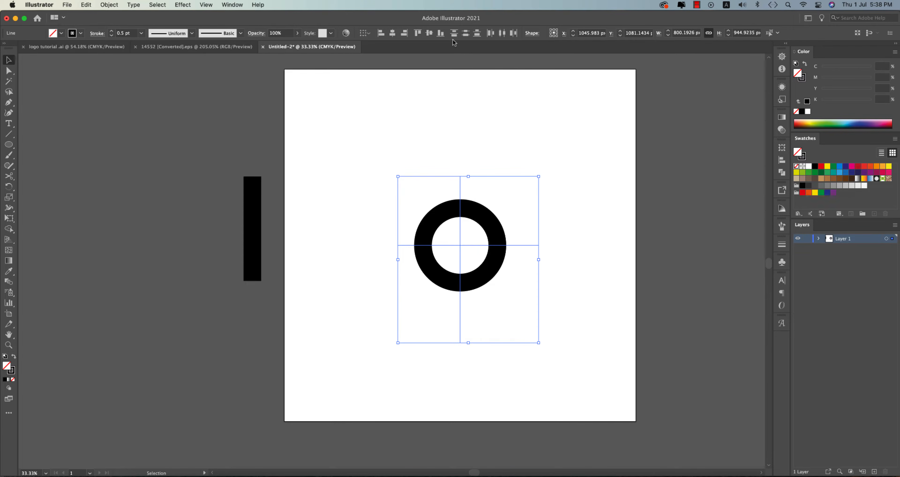
Align the crossing lines and the ring to a common horizontal and vertical centre
left_click(430, 33)
left_click(393, 34)
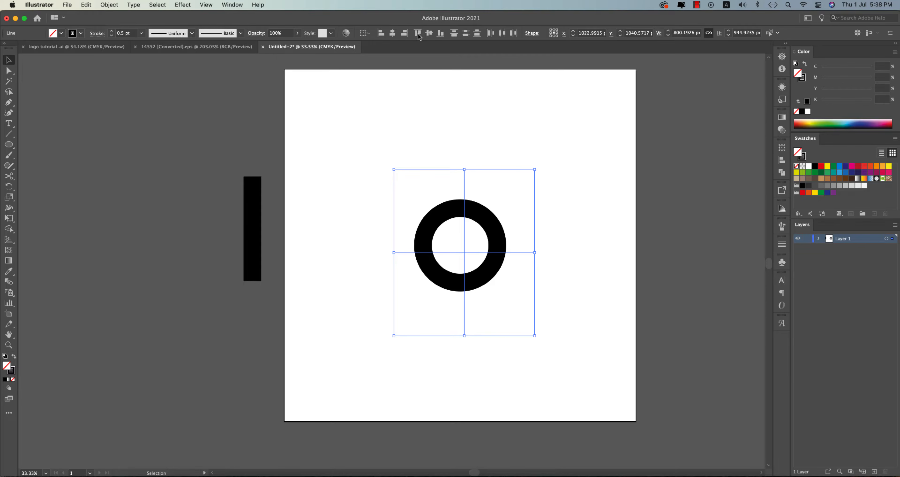
left_click_drag(373, 182, 470, 346)
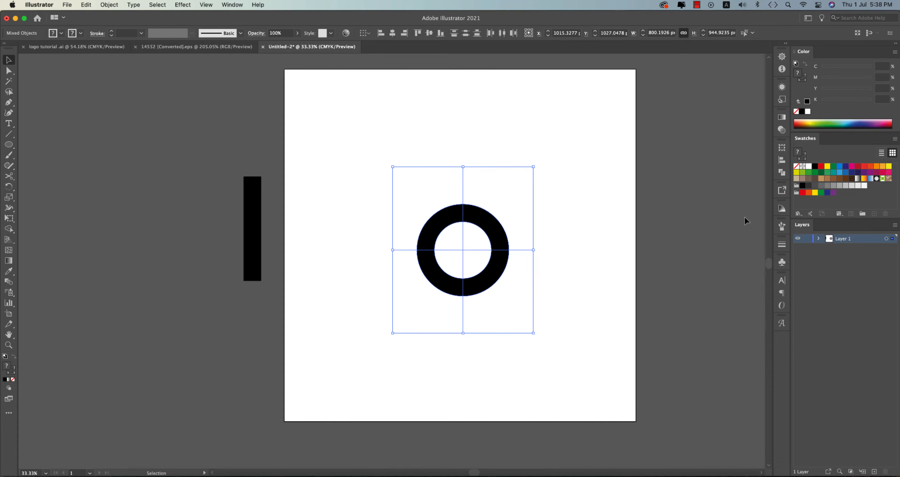
Divide the ring along the crossing lines with the Pathfinder and ungroup the resulting pieces
left_click(782, 172)
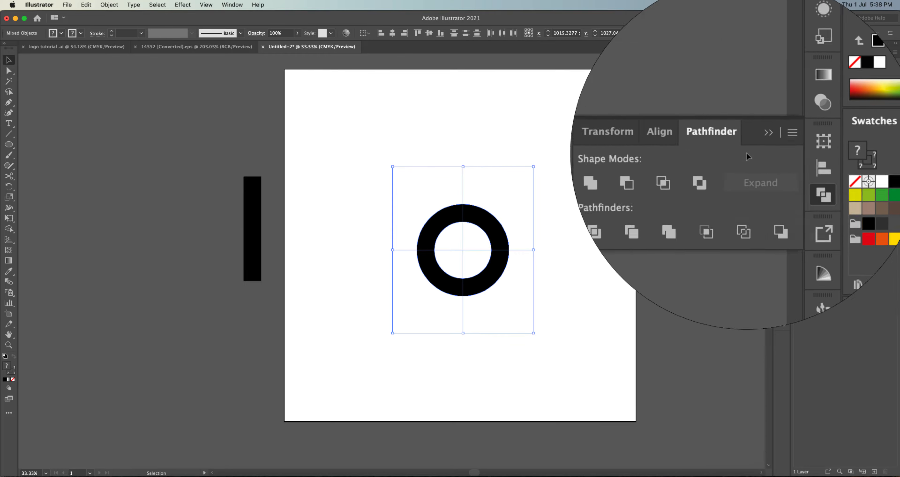
left_click(232, 5)
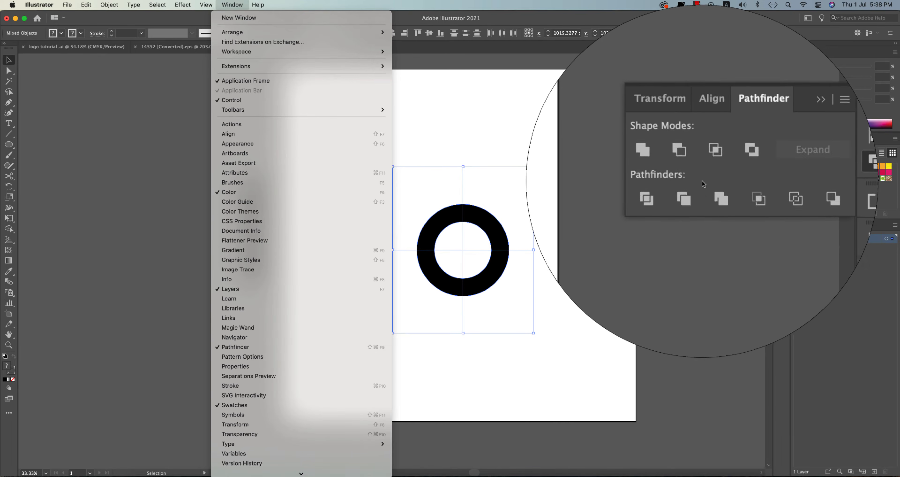
left_click(702, 179)
left_click(676, 191)
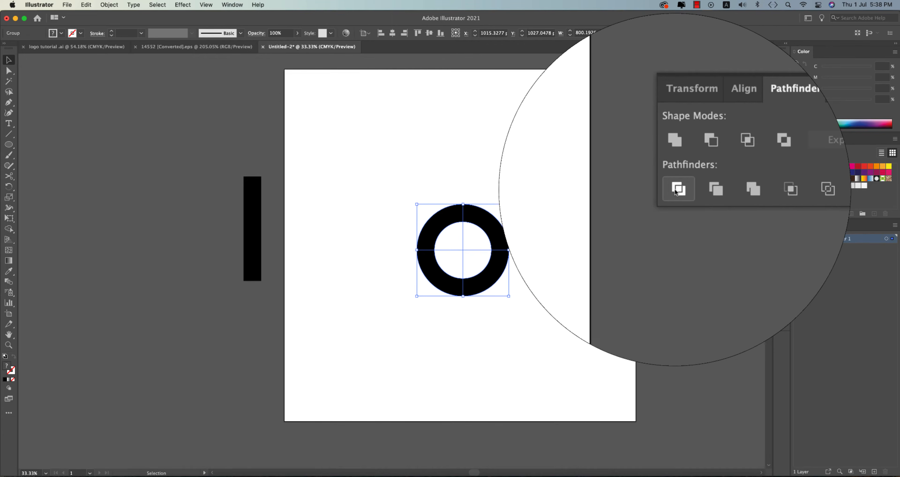
right_click(491, 236)
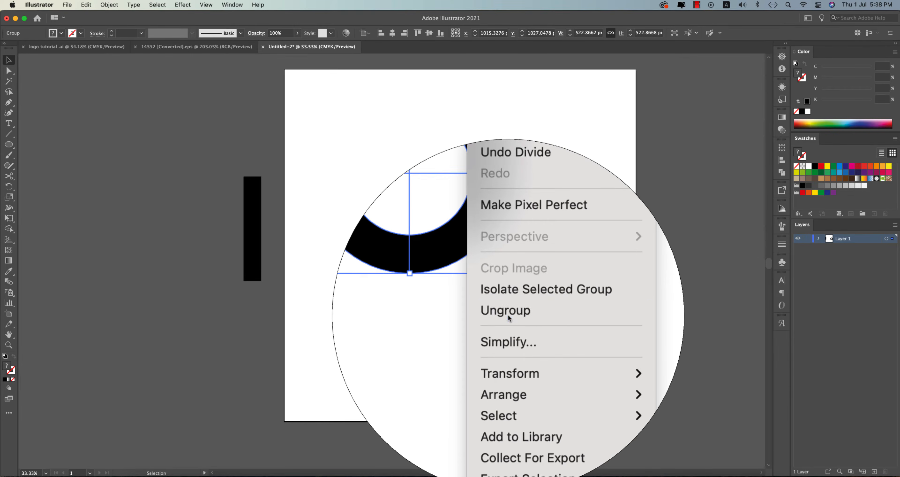
left_click(508, 311)
left_click(538, 306)
Delete the ring's two left quarters and the empty inner circle pieces, keeping only the right half of the ring
left_click(501, 233)
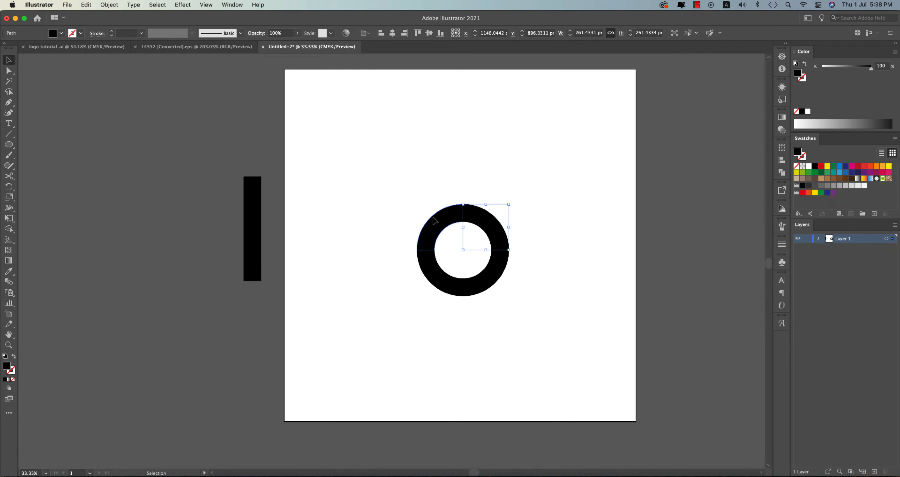
left_click_drag(435, 221, 407, 199)
left_click(457, 245)
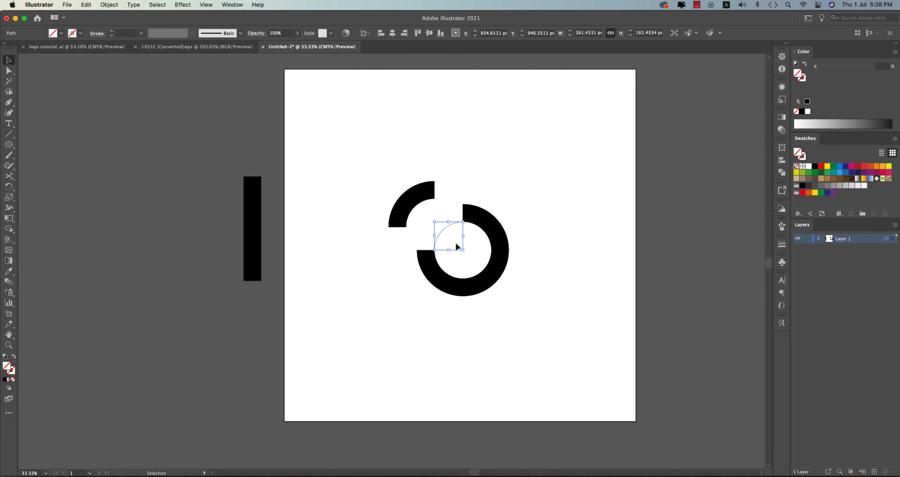
key("Delete")
left_click_drag(475, 274, 476, 275)
key("Delete")
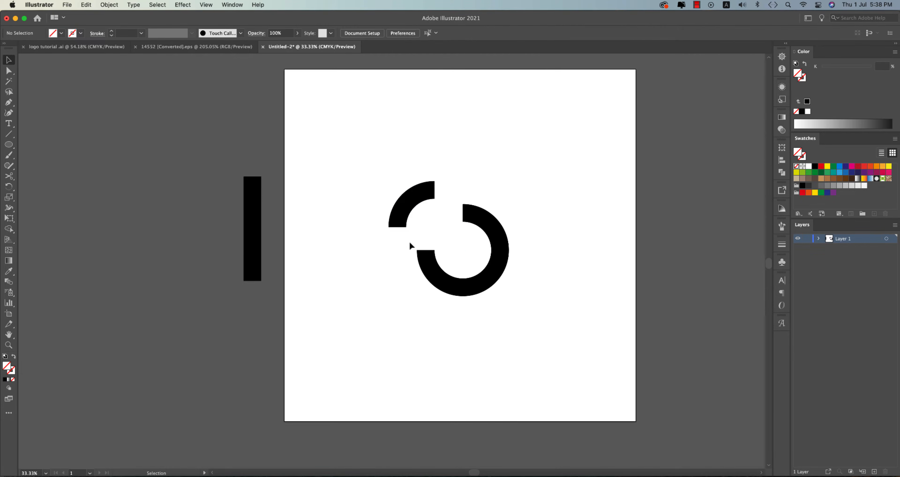
left_click_drag(448, 310, 448, 310)
key("Delete")
left_click(390, 184)
key("Delete")
Move the upper-right ring quarter below the lower-right quarter so the two arcs overlap at their left ends
left_click(502, 249)
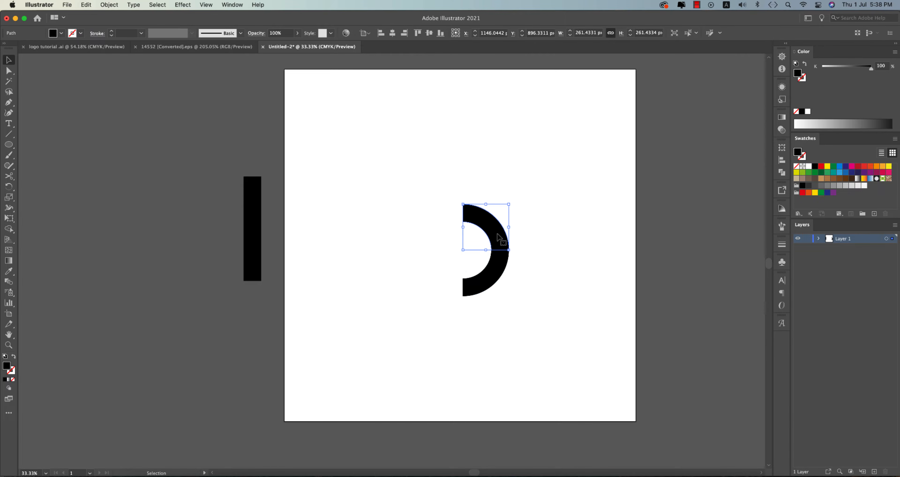
left_click(501, 301)
left_click(492, 223)
left_click_drag(493, 222, 498, 296)
scroll(505, 284, "up", 2)
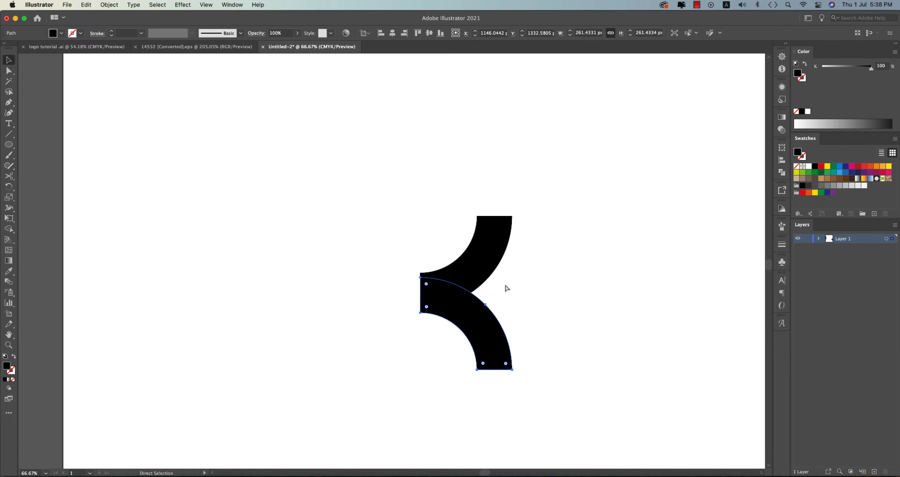
In outline view, shift the lower arc up so its left end coincides exactly with the upper arc's left end
key("cmd+y")
scroll(434, 270, "up", 3)
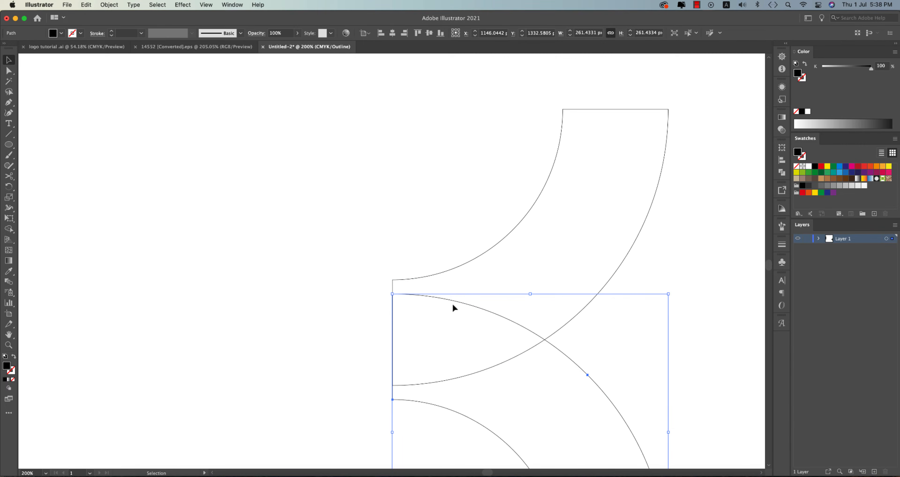
left_click_drag(456, 301, 458, 287)
left_click(334, 257)
scroll(455, 295, "down", 4)
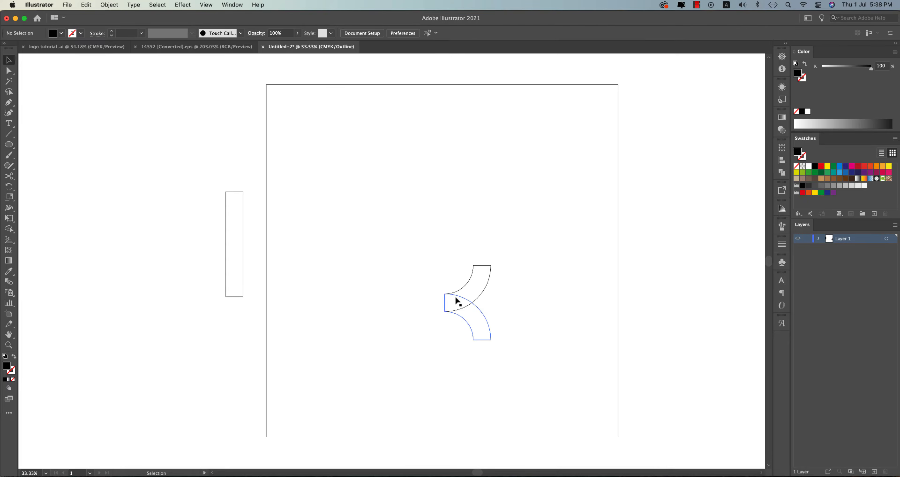
Move the vertical bar against the left ends of the two arcs to form a K
left_click_drag(243, 266, 445, 318)
scroll(475, 314, "up", 3)
key("a")
Show the rulers, place a horizontal guide on the upper arc's top edge, and shorten the bar's upper end to it
key("super+r")
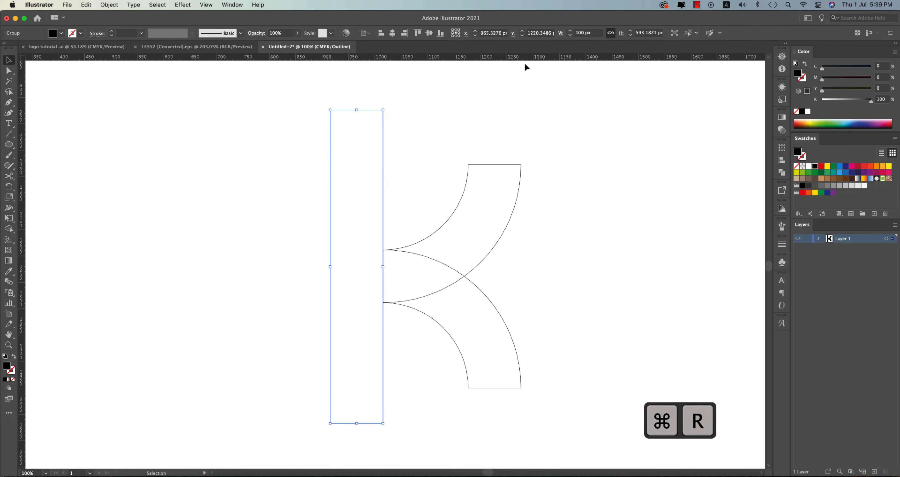
left_click_drag(525, 59, 533, 163)
left_click(360, 111)
left_click_drag(360, 110, 363, 166)
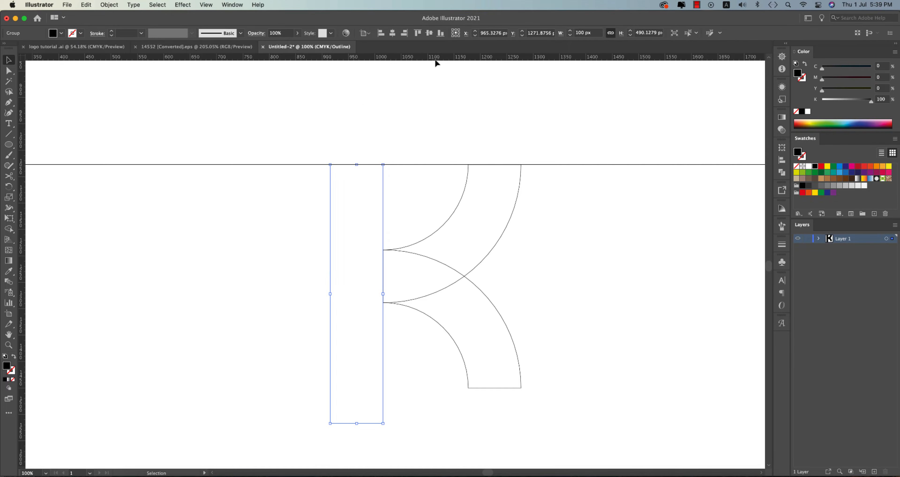
Place a horizontal guide on the lower arc's bottom edge and shorten the bar's lower end to it
left_click_drag(454, 398, 457, 388)
left_click(370, 423)
left_click_drag(363, 421, 362, 389)
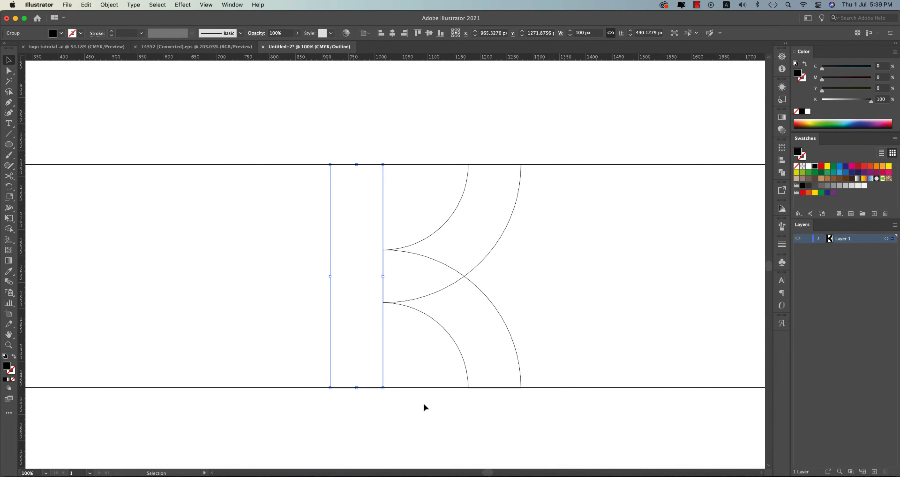
Delete the two horizontal guides above and below the K
left_click(433, 406)
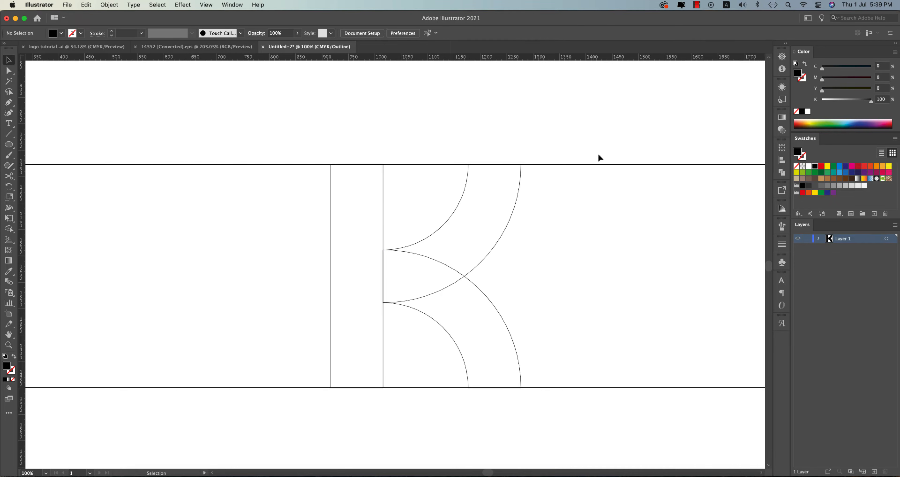
left_click_drag(597, 158, 608, 236)
key("Delete")
left_click_drag(618, 331, 623, 423)
key("Delete")
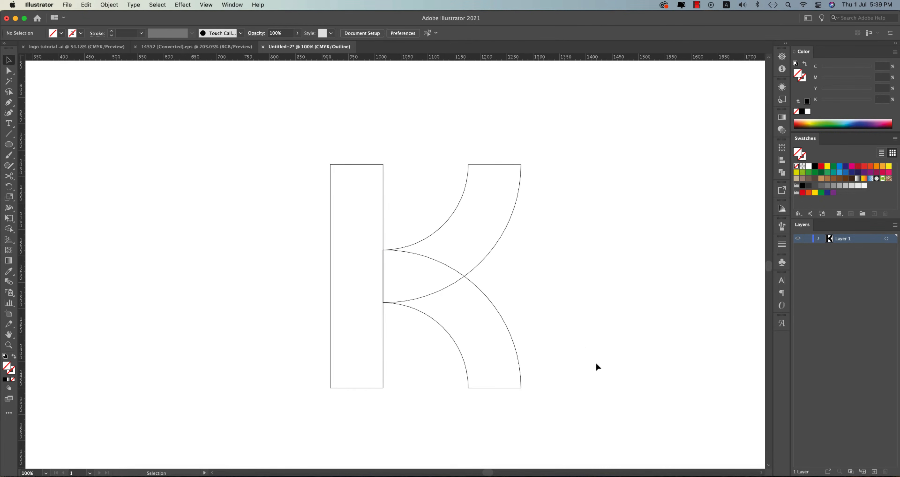
With the Pen tool, draw two 100 px horizontal lines across the bar, level with the upper arc's two left end points
scroll(370, 340, "up", 2)
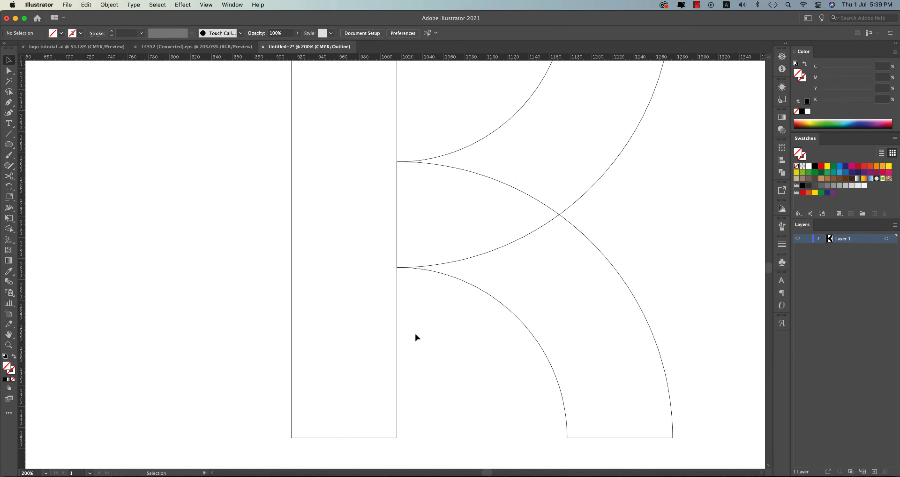
left_click(399, 162)
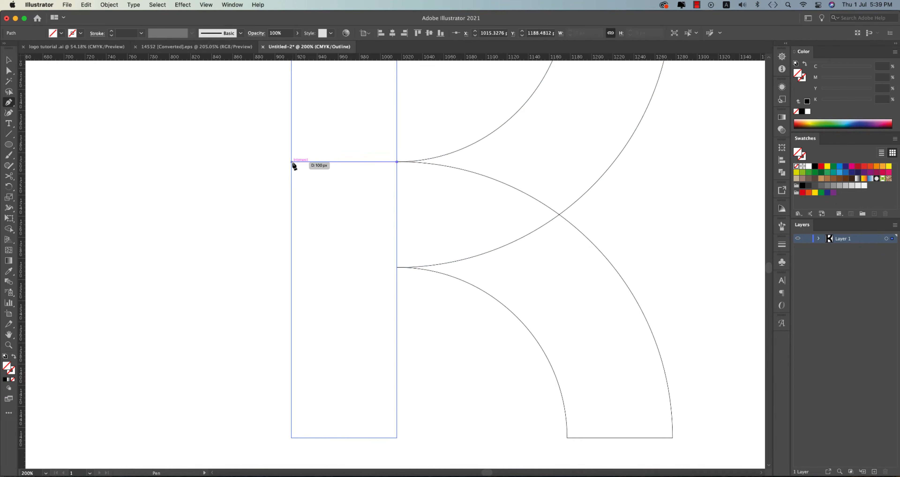
left_click(292, 162)
key("Escape")
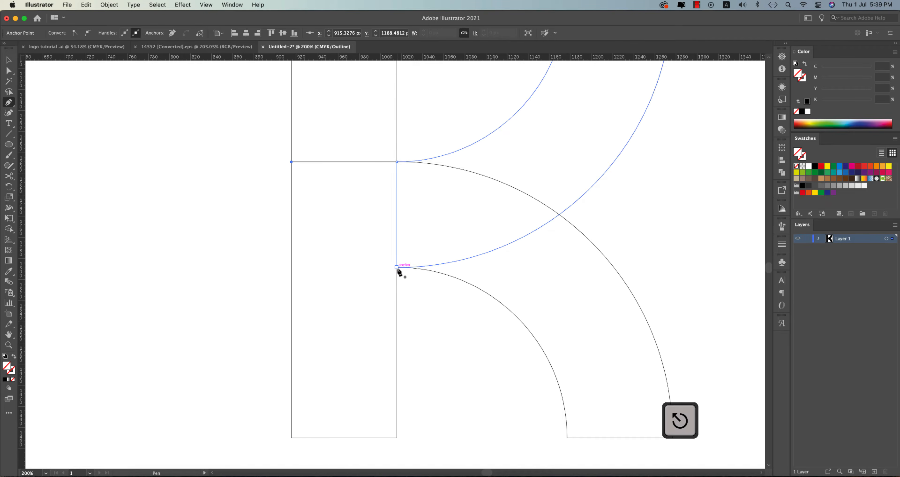
left_click(398, 268)
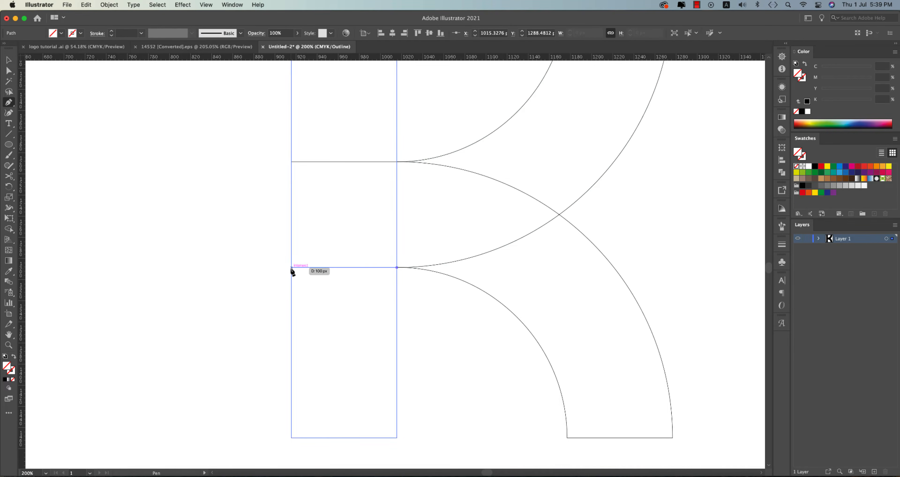
left_click(291, 267)
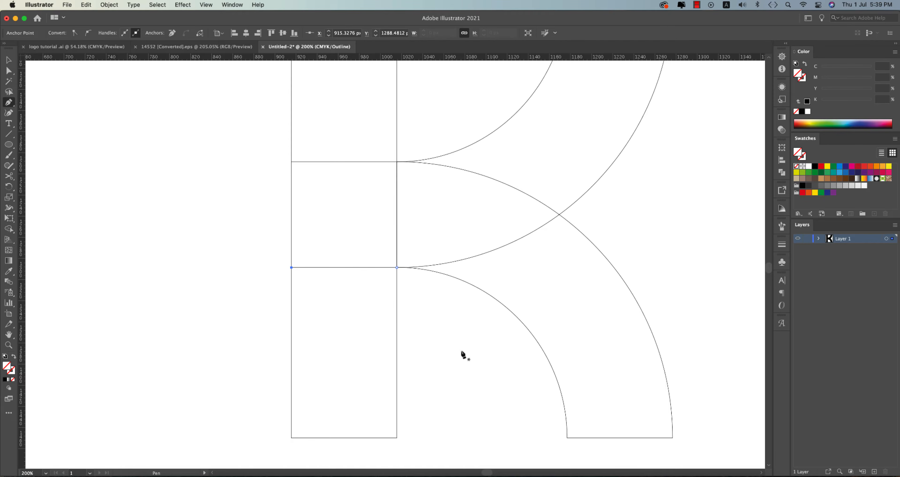
Select all the K's pieces and use the Shape Builder to merge the area where the arcs overlap into the upper arc
left_click(9, 60)
mouse_move(211, 145)
left_mouse_down()
mouse_move(455, 337)
mouse_move(576, 410)
left_mouse_up()
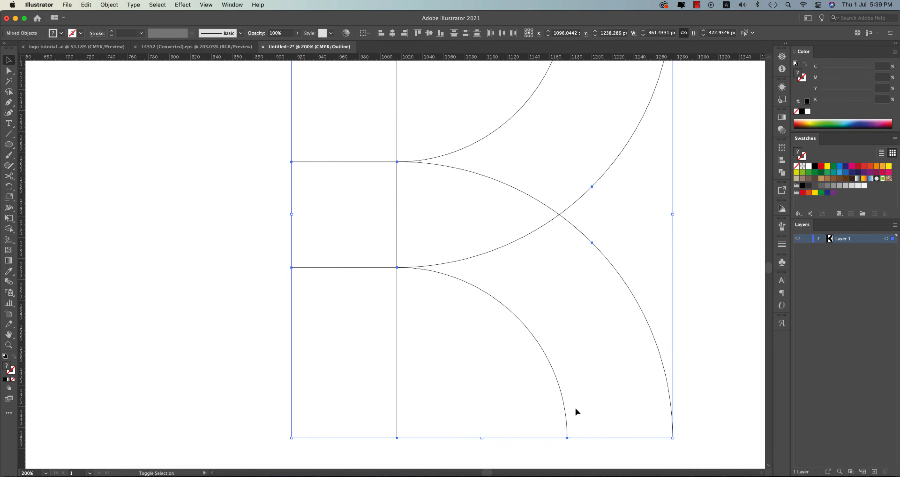
key("shift+m")
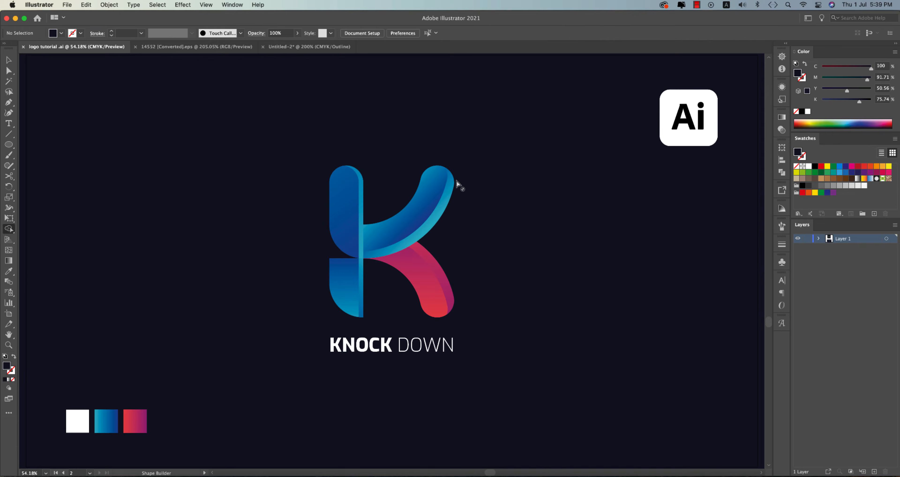
left_click(308, 46)
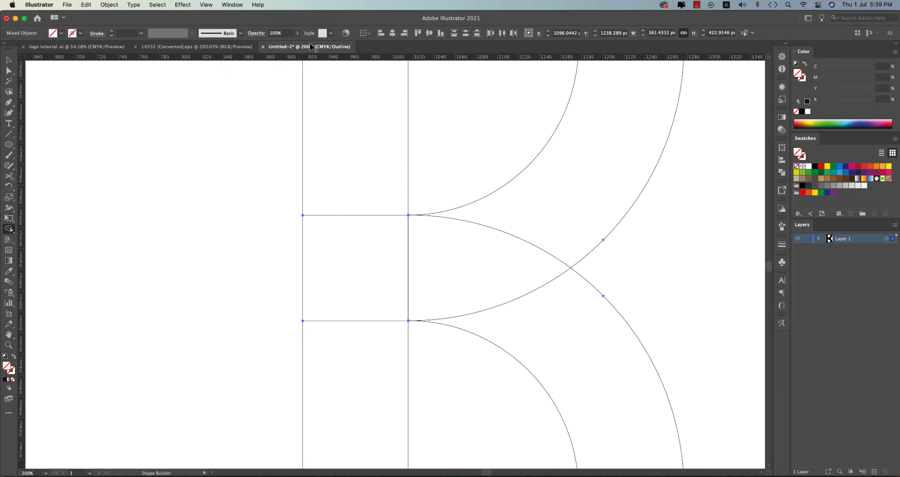
mouse_move(567, 232)
left_mouse_down()
mouse_move(527, 265)
mouse_move(474, 278)
left_mouse_up()
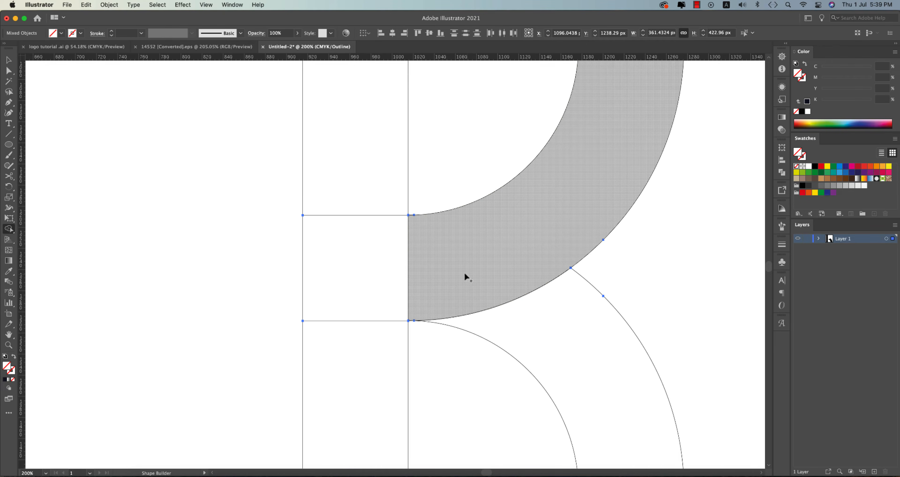
Merge the bar's middle square with its upper section using the Shape Builder, deselect everything and return to preview mode
scroll(467, 277, "down", 2)
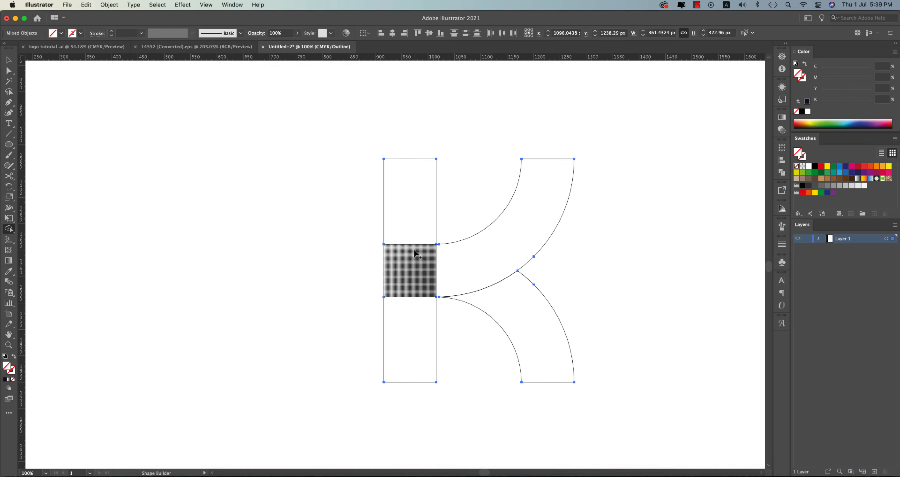
mouse_move(414, 291)
left_mouse_down()
mouse_move(413, 231)
mouse_move(416, 273)
left_mouse_up()
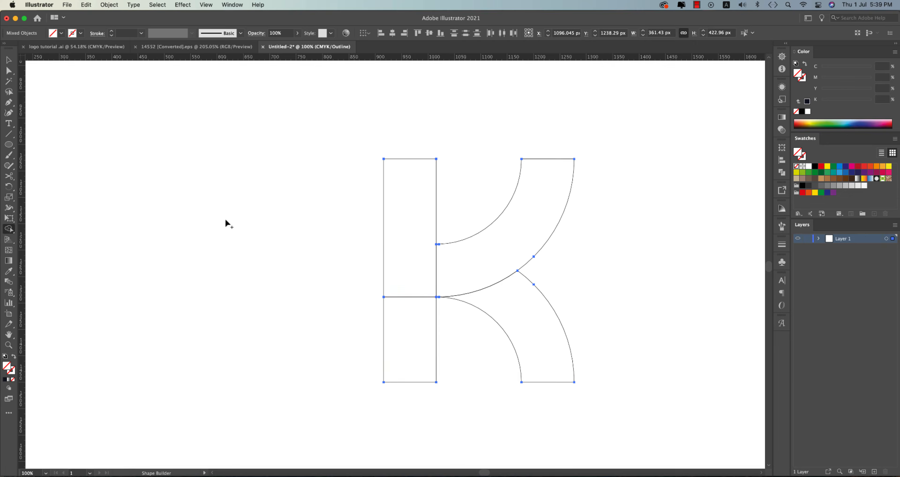
left_click(12, 69)
left_click(9, 61)
left_click(205, 225)
key("super+y")
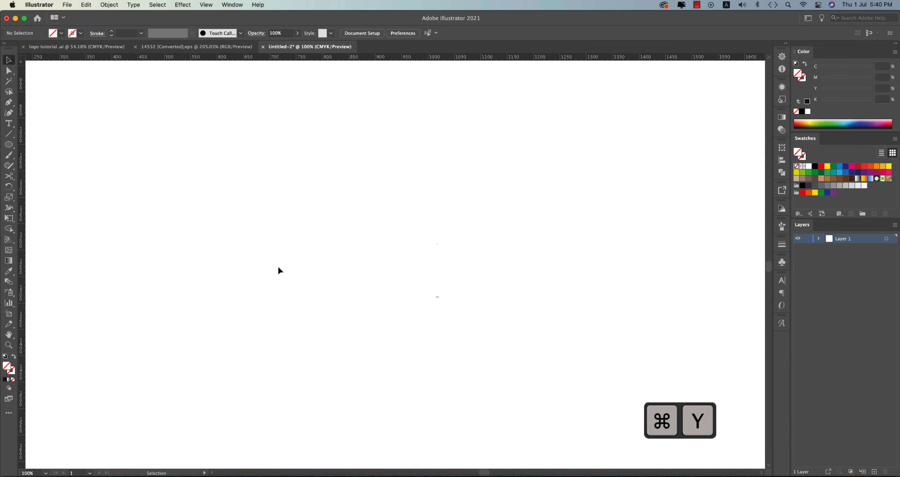
Fill all the pieces of the K with black and deselect them
left_click_drag(312, 206, 631, 403)
left_click(630, 396)
scroll(461, 286, "up", 3)
scroll(523, 307, "down", 5)
left_click_drag(395, 169, 635, 452)
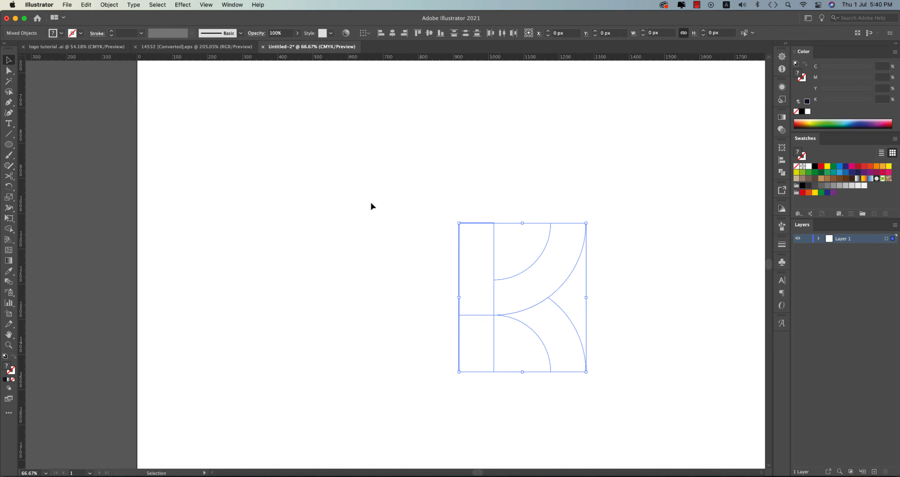
left_click(67, 33)
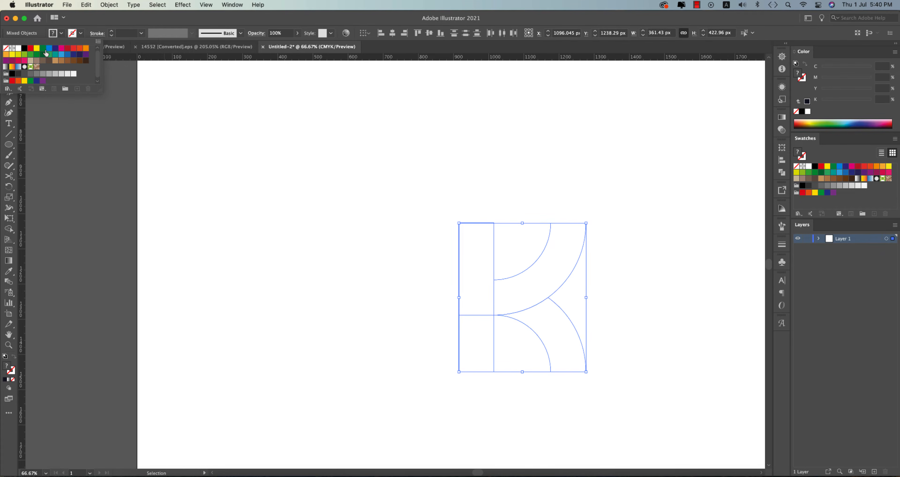
left_click(31, 49)
left_click(24, 48)
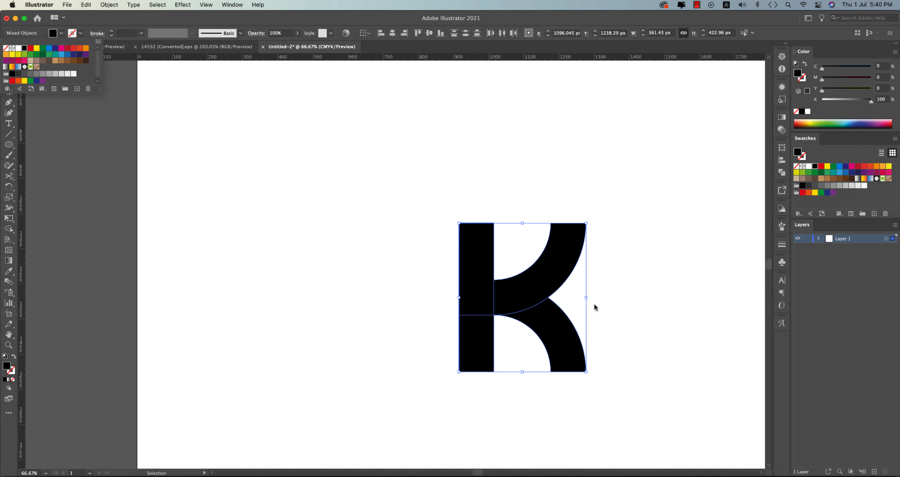
left_click(648, 321)
left_click(649, 322)
Inspect the joints between bar and arcs up close and delete the tiny sliver path at the upper arc's inner corner
scroll(503, 309, "up", 10)
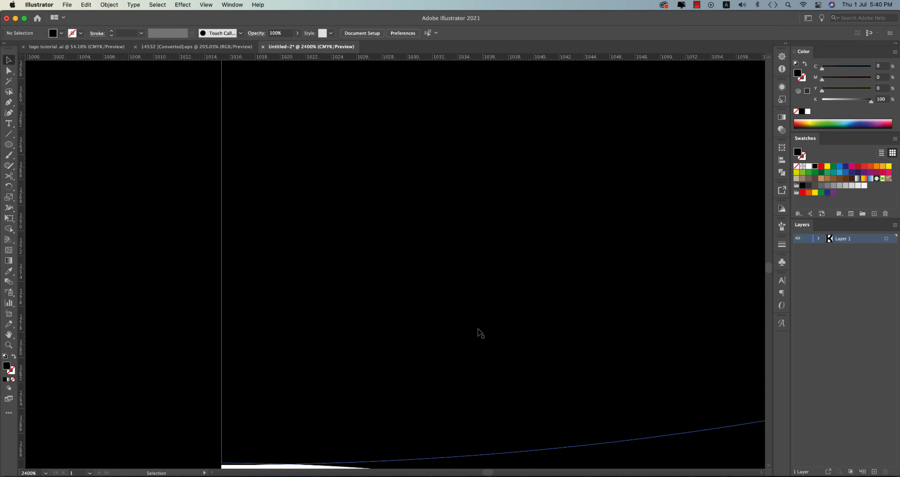
scroll(322, 409, "down", 5)
scroll(321, 409, "left", 2)
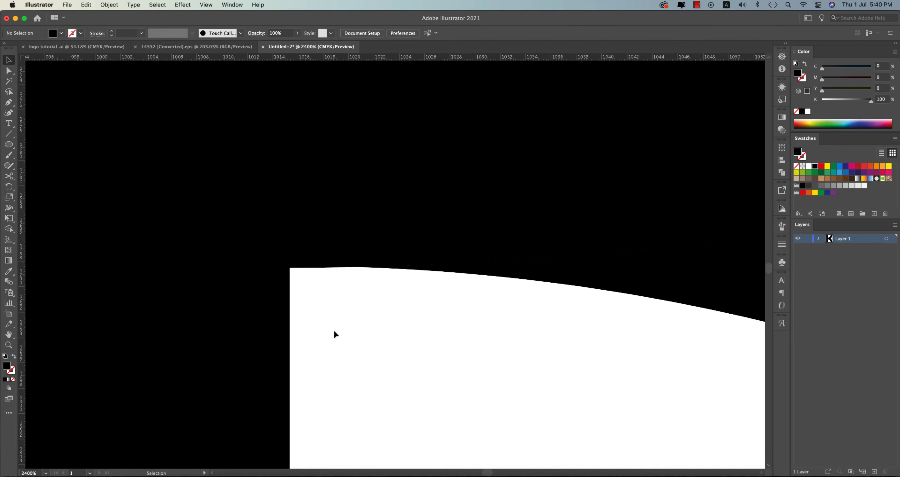
left_click(332, 230)
scroll(387, 342, "down", 5)
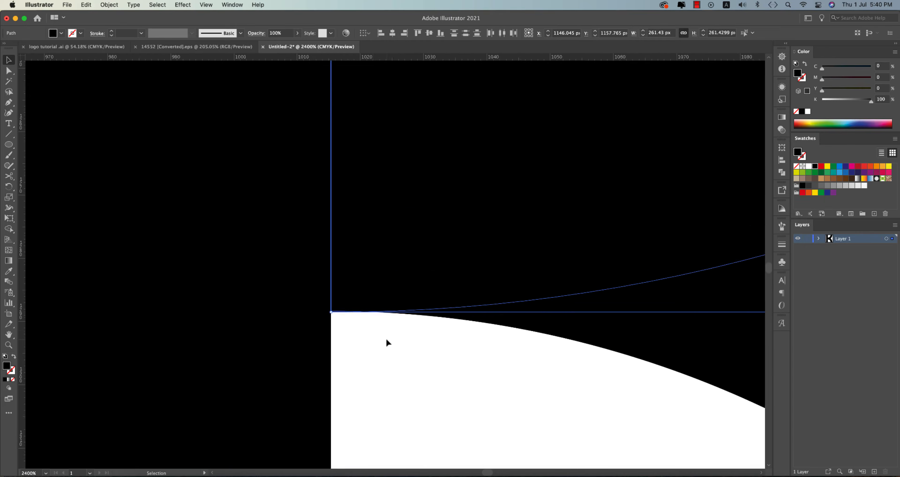
scroll(387, 341, "down", 6)
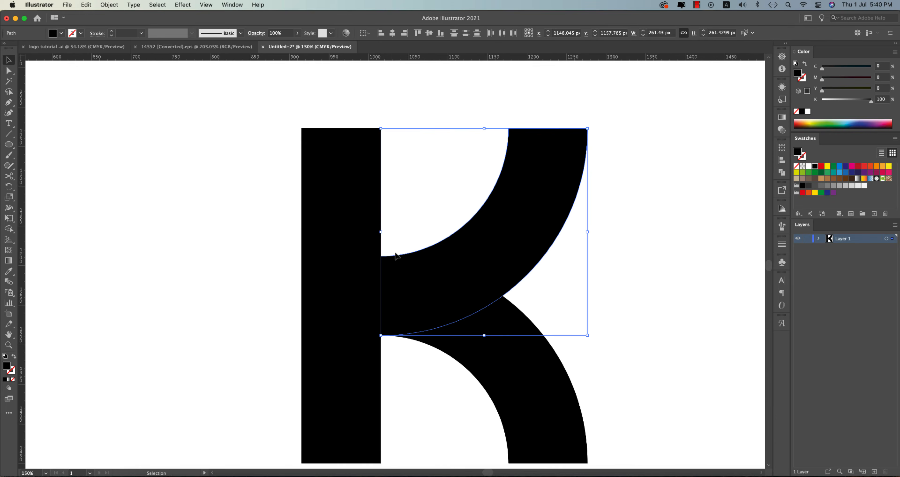
scroll(355, 249, "up", 6)
scroll(355, 248, "up", 4)
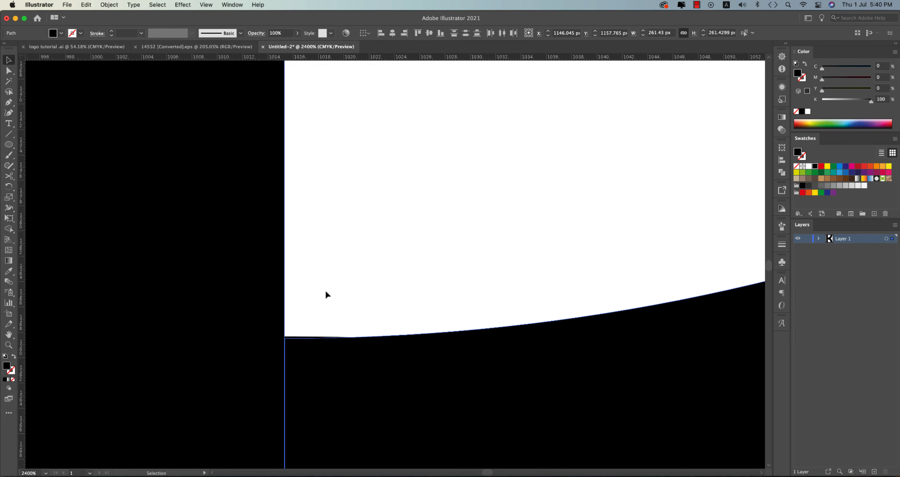
left_click(313, 324)
left_click(310, 337)
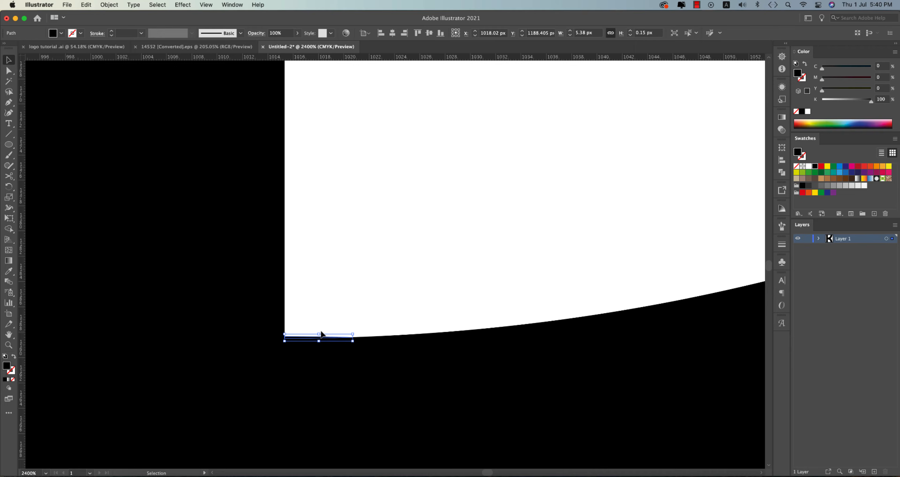
key("Delete")
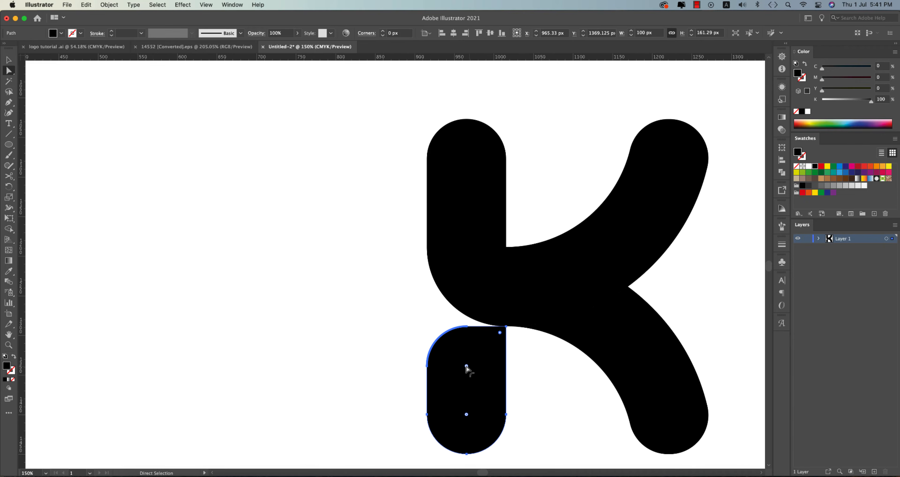
Reshape the lower bar piece like the reference logo: square upper-left and lower-right corners and a fully rounded lower-left corner
left_click(40, 47)
left_click(295, 46)
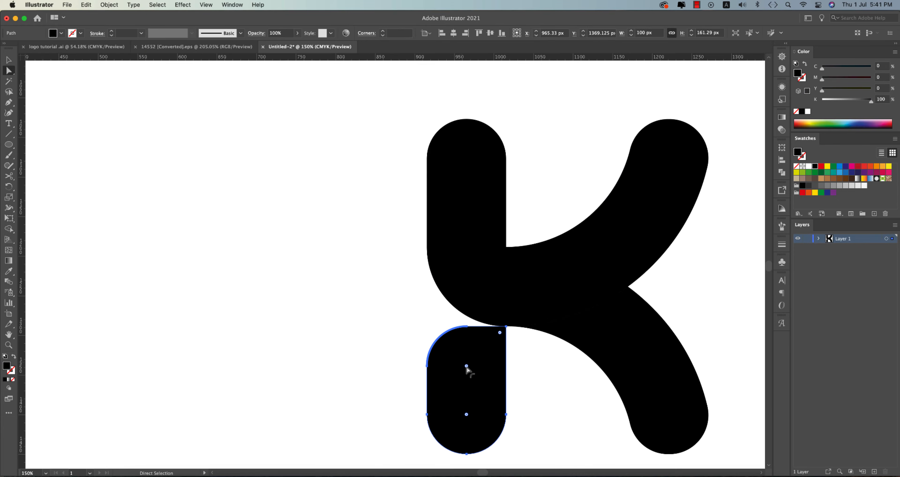
left_click_drag(454, 361, 398, 314)
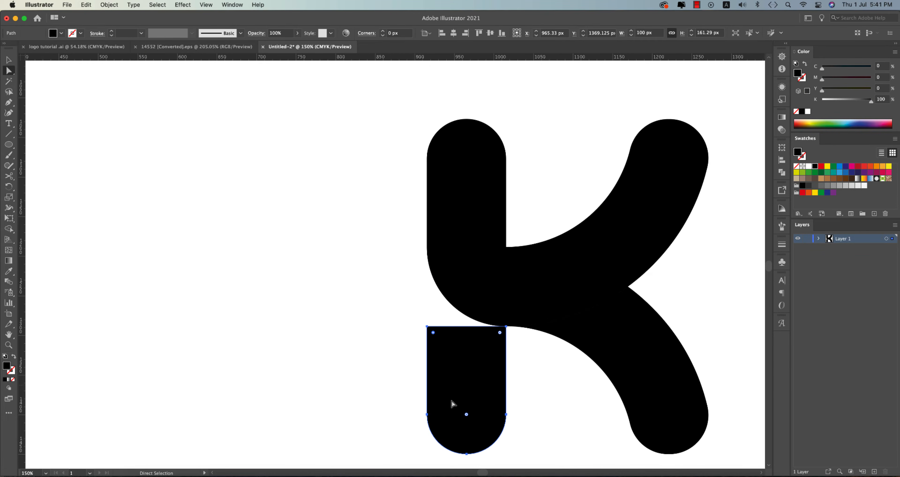
left_click_drag(466, 416, 408, 464)
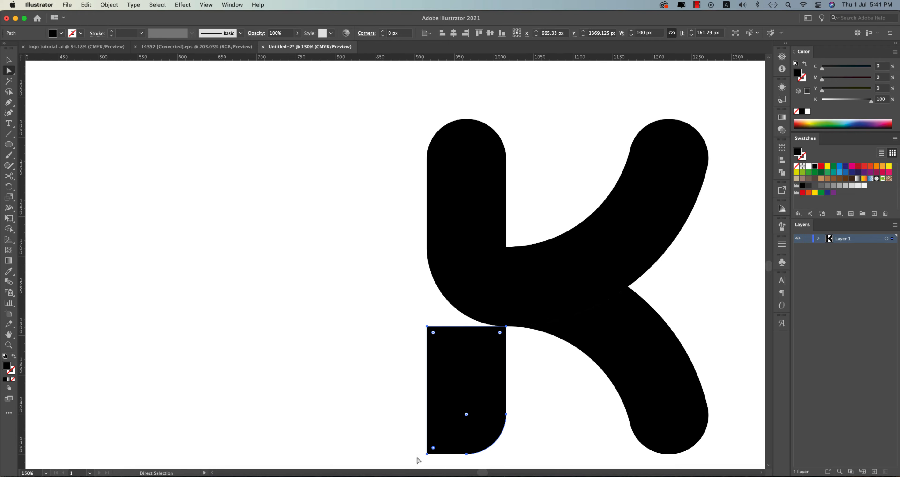
left_click_drag(472, 420, 466, 416)
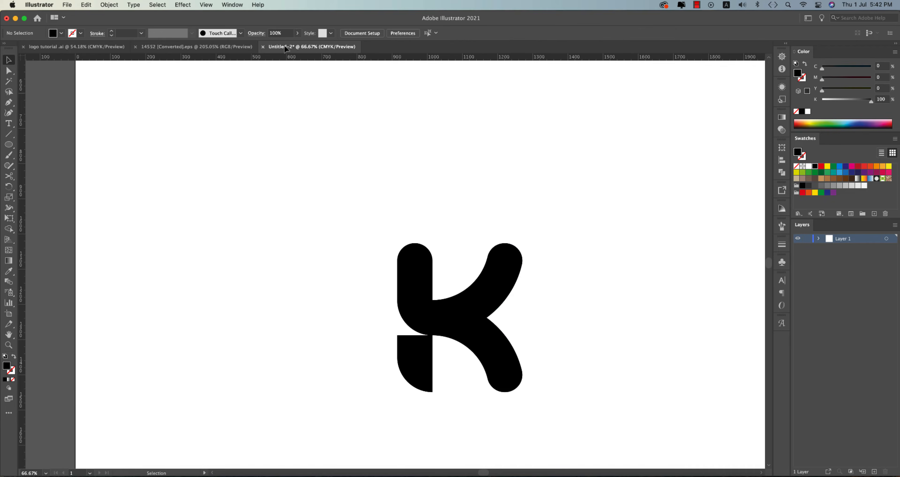
Bring the white, blue and red-purple colour squares from the logo tutorial document into Untitled-2 and place them enlarged beside the K
left_click(94, 47)
scroll(310, 161, "down", 5)
scroll(310, 160, "left", 4)
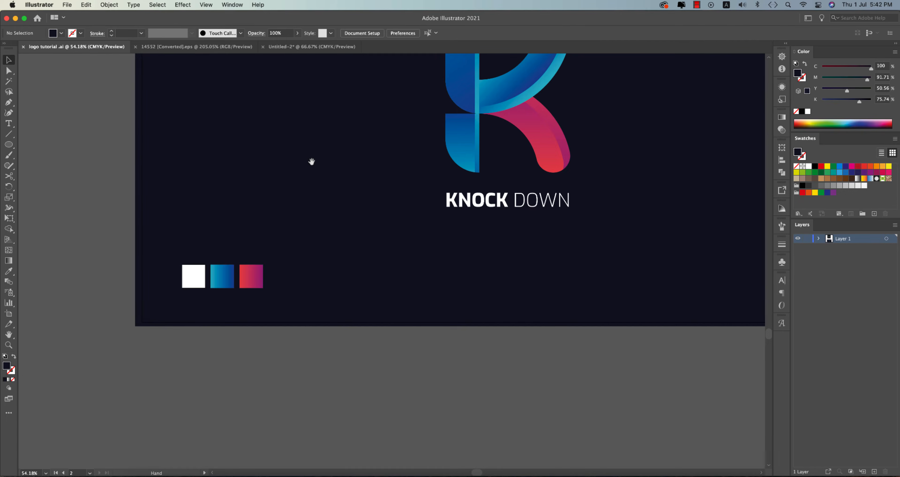
left_click(255, 277)
left_click_drag(255, 277, 272, 51)
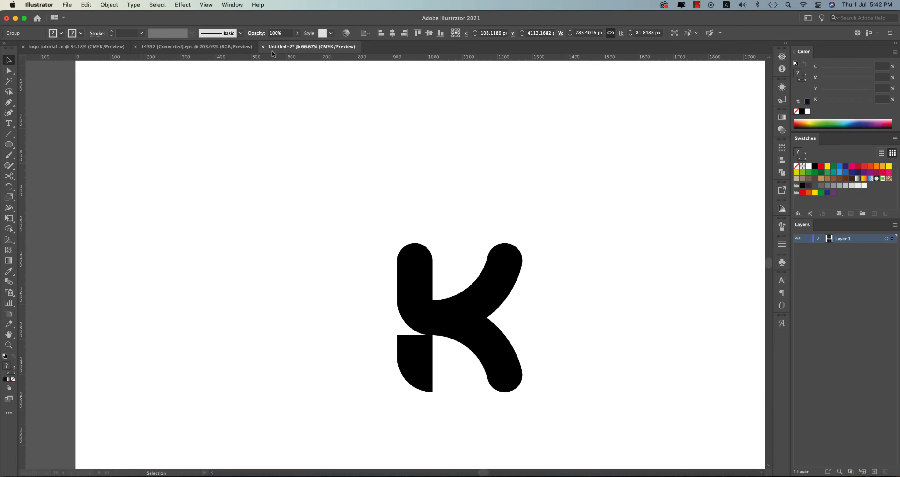
left_click_drag(205, 203, 310, 328)
With the Eyedropper, give the upper arc the red-purple gradient and the lower arc the blue gradient from the colour squares
left_click(485, 301)
key("i")
left_click(280, 217)
key("v")
left_click(502, 373)
key("i")
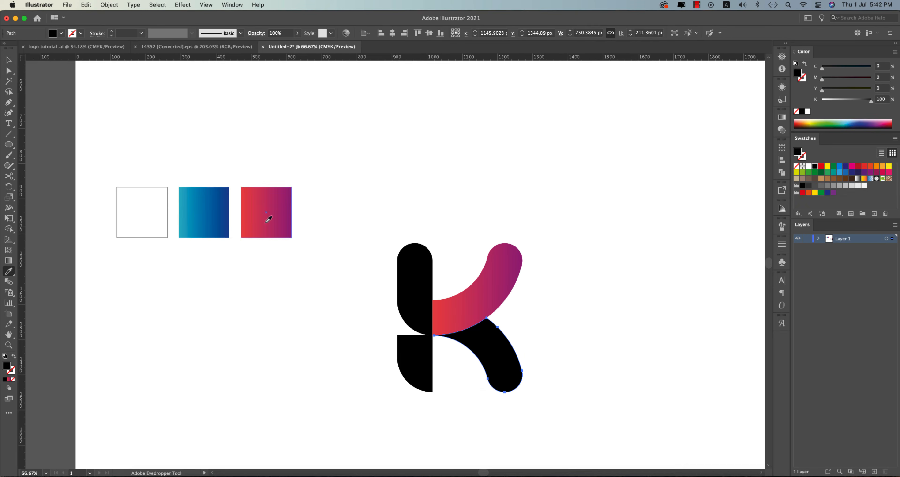
left_click(205, 211)
left_click(9, 61)
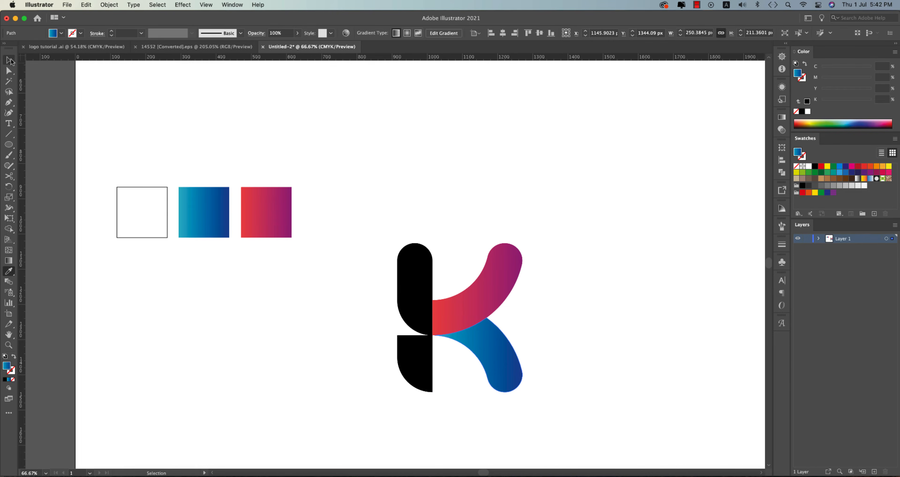
Apply the blue gradient to both the upper and lower pieces of the vertical bar with the Eyedropper
left_click(409, 295)
key("i")
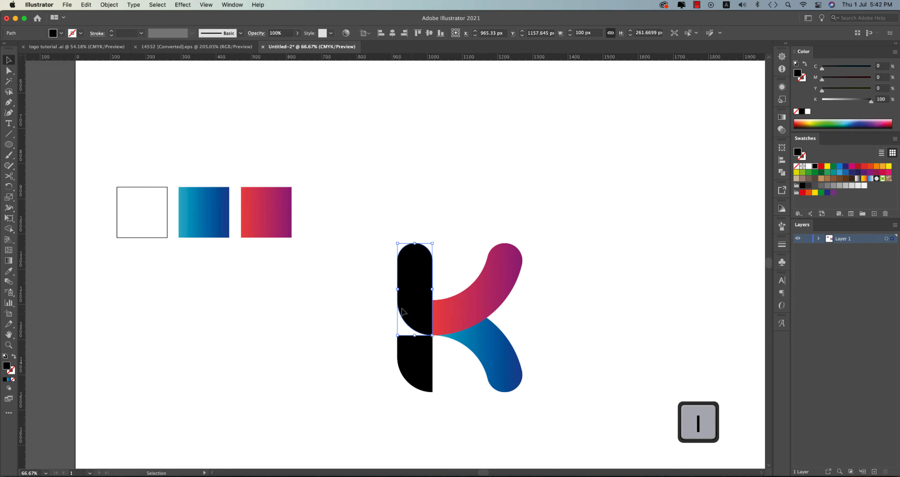
left_click(206, 211)
left_click(9, 60)
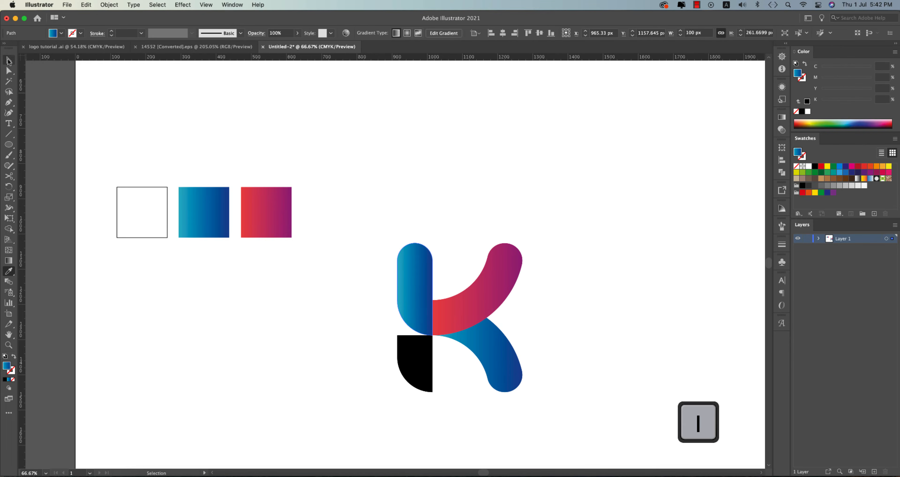
left_click(405, 350)
key("i")
left_click(426, 289)
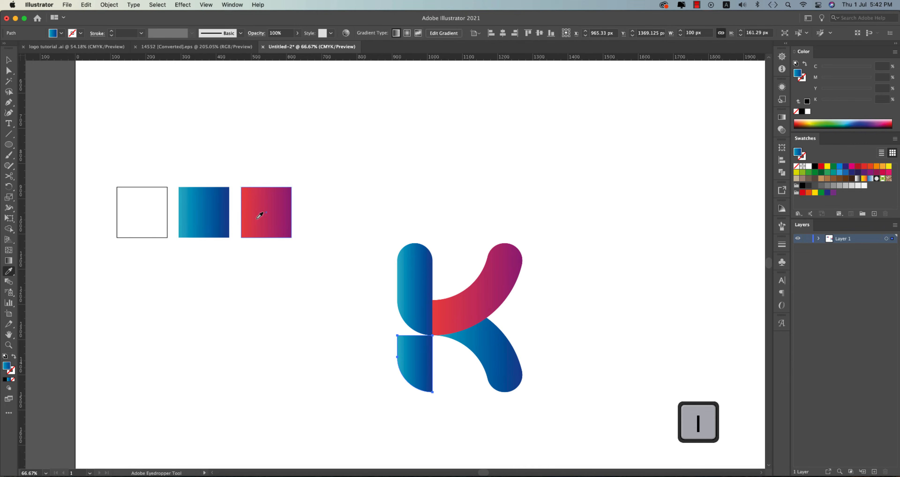
Check the colours in the logo tutorial document, return to Untitled-2 and give the K's upper arc the blue gradient with the Eyedropper
left_click(9, 60)
left_click(52, 48)
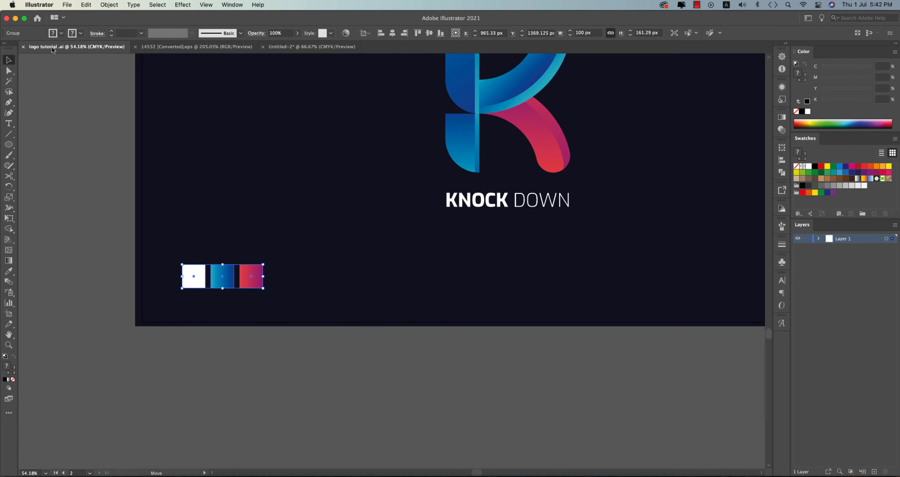
left_click(311, 46)
left_click(537, 299)
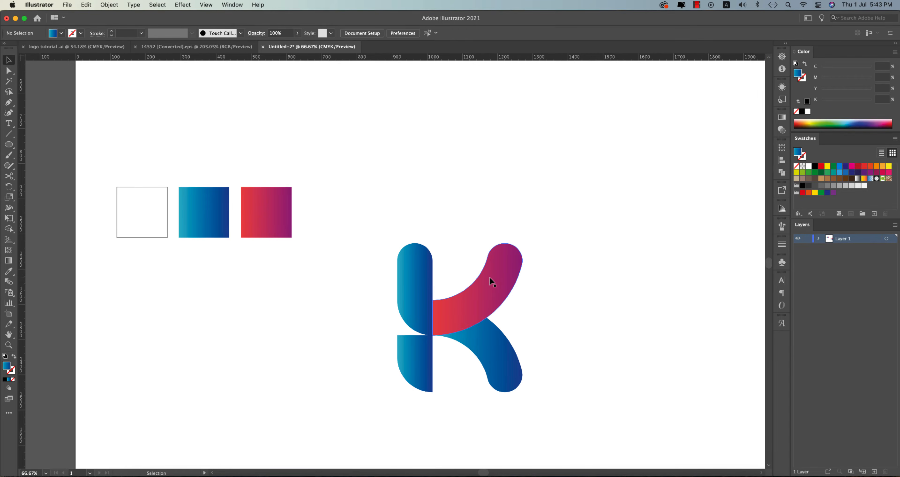
scroll(490, 276, "up", 1)
left_click(503, 373)
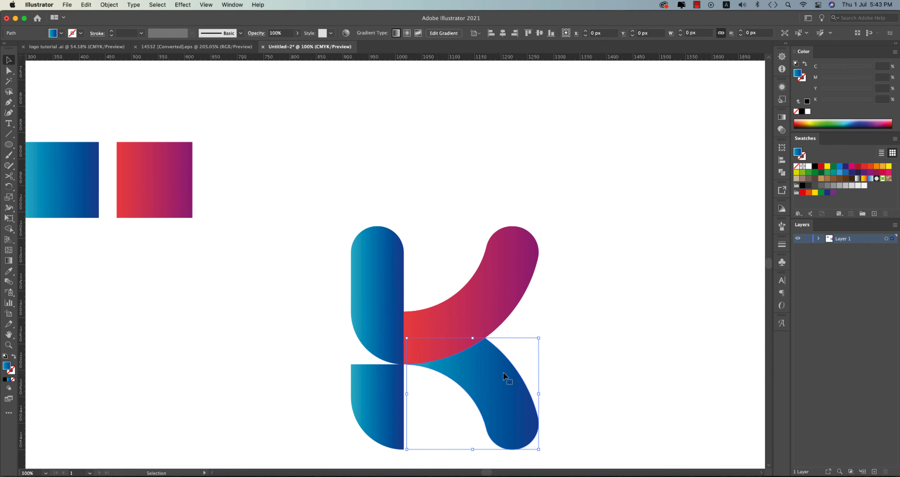
left_click(504, 299)
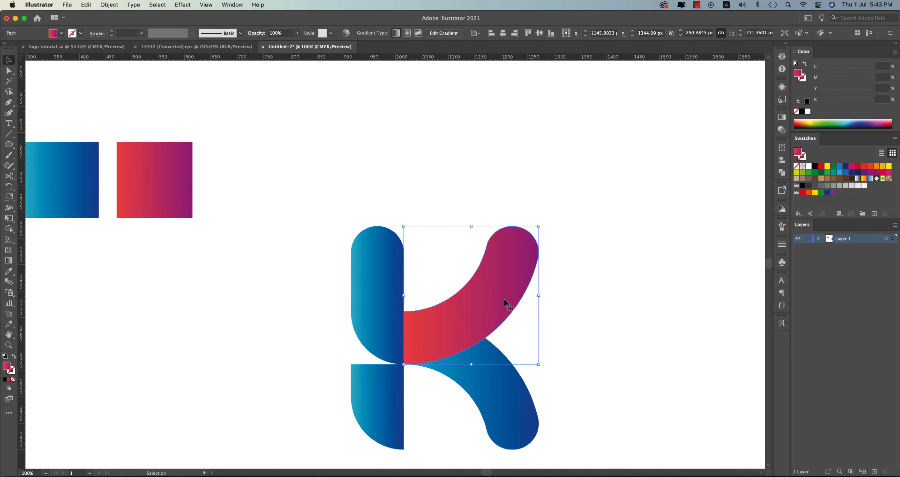
key("i")
left_click(94, 170)
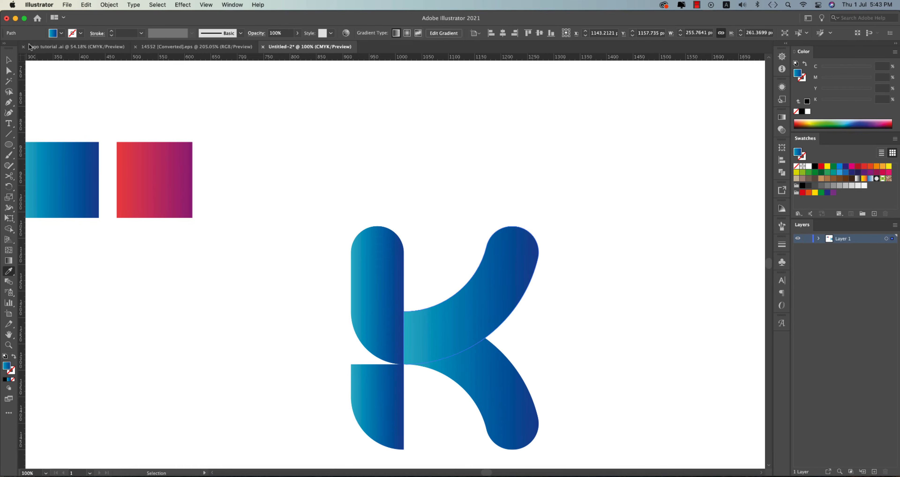
Give the K's lower arc the red-purple gradient from the colour square with the Eyedropper
key("v")
left_click(472, 425)
key("i")
left_click(174, 167)
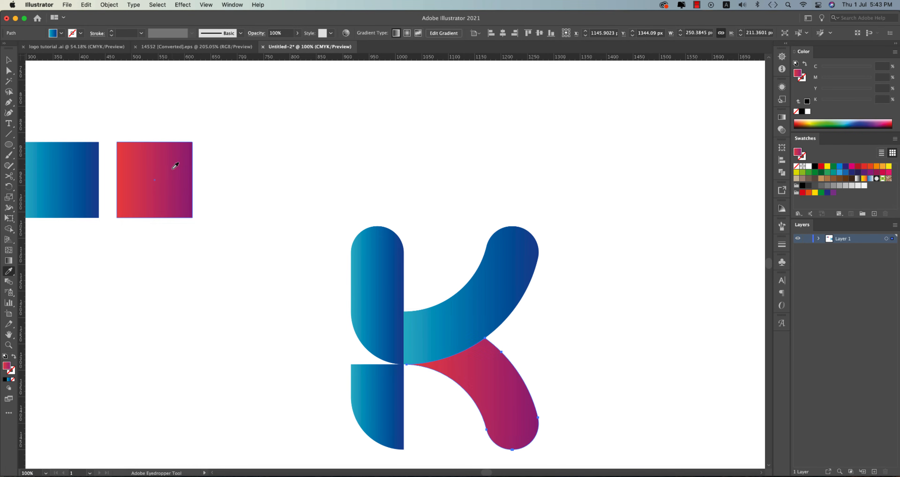
key("v")
left_click(116, 139)
Duplicate the upper arc slightly up and to the left, and trim the overhang with Shape Builder to leave a thin outer edge strip
left_click(498, 265)
key("alt")
left_click_drag(496, 309, 491, 300)
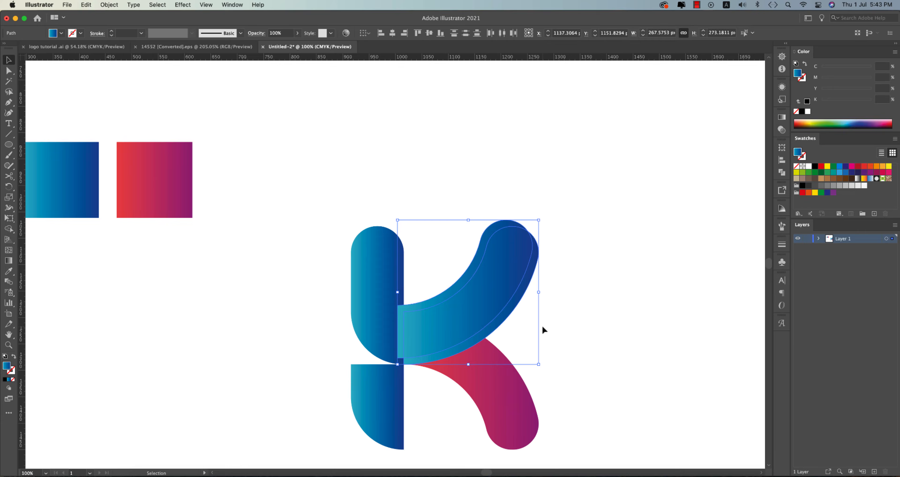
key("shift+m")
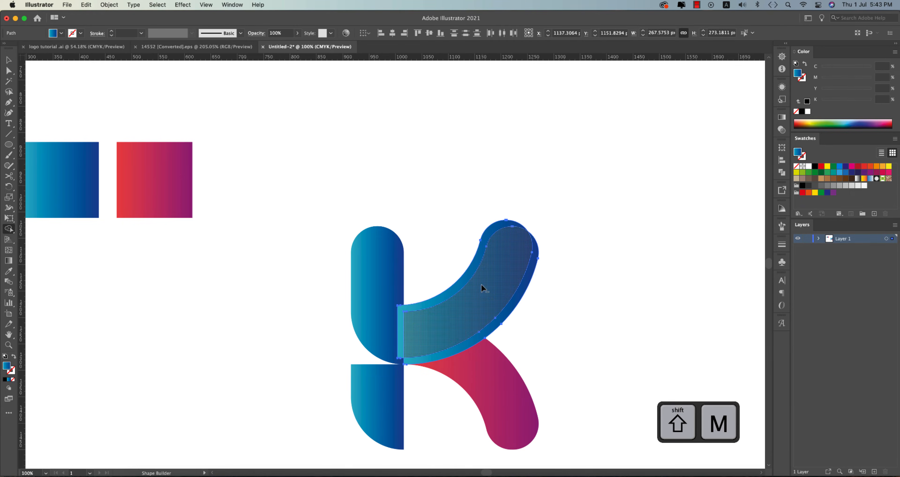
left_click(469, 275, "alt")
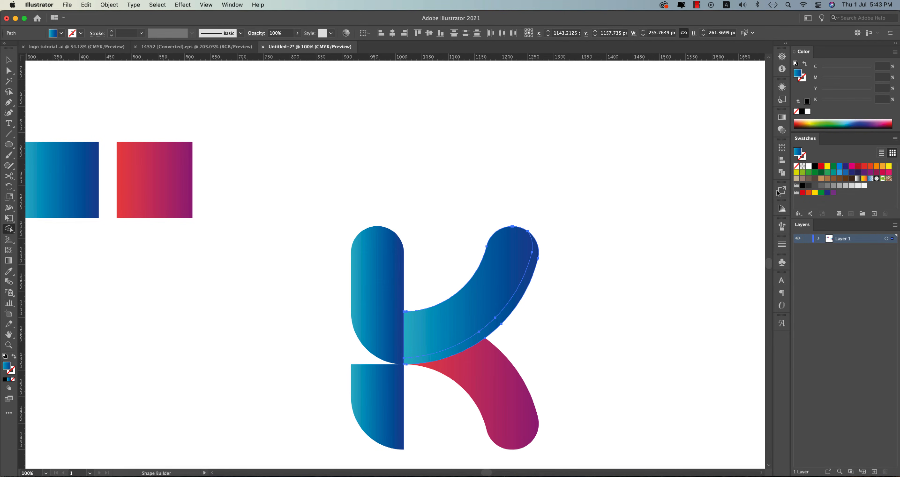
left_click(783, 161)
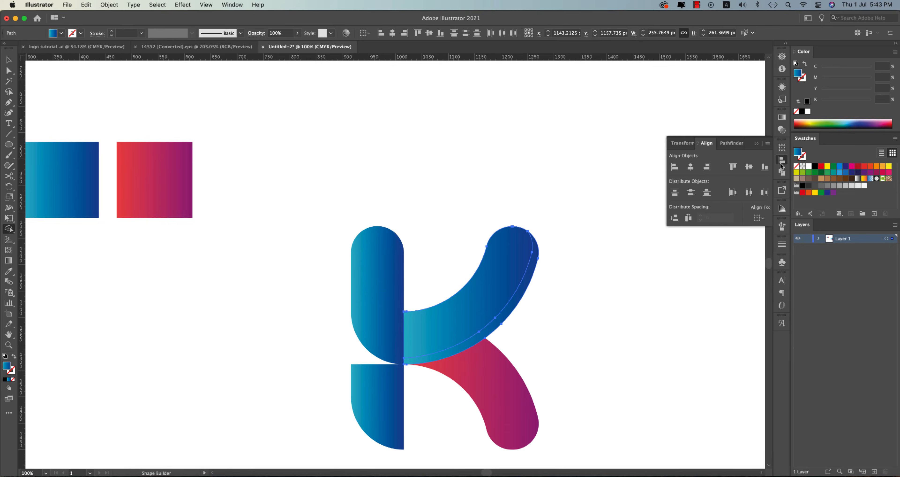
left_click(783, 117)
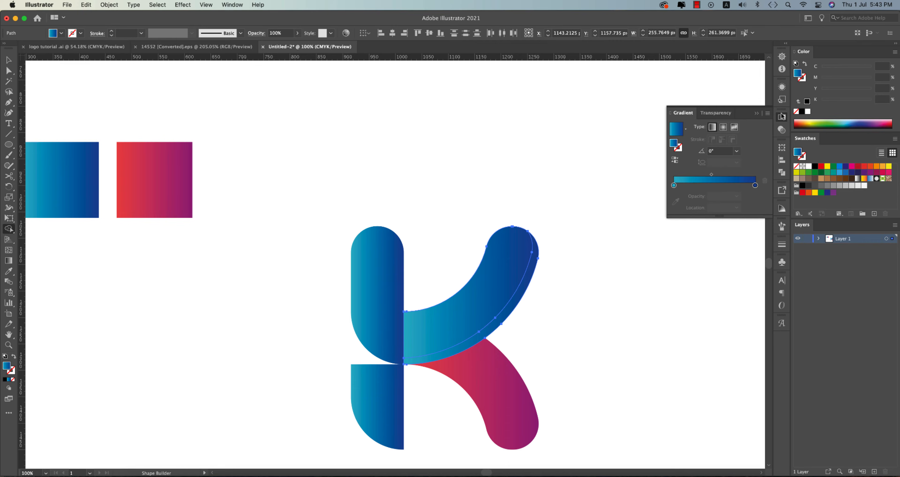
left_click(676, 159)
key("super+z")
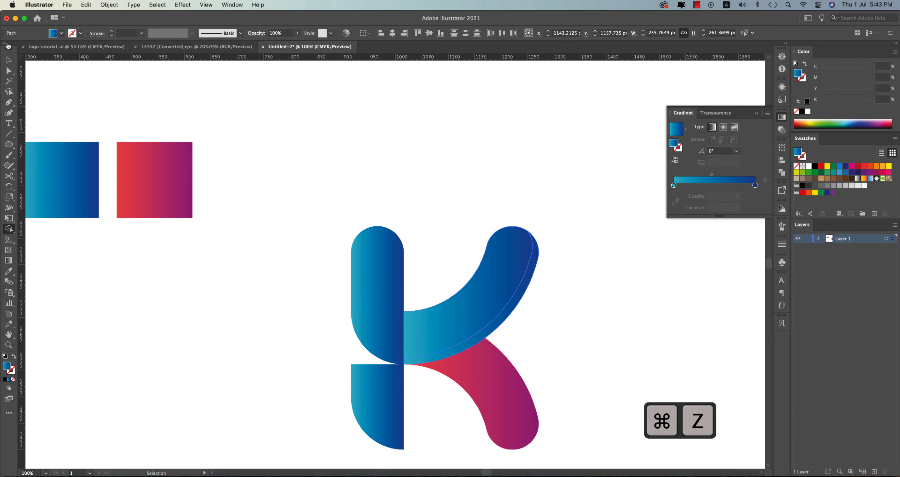
Reverse the blue gradient on only the thin strip along the upper arc's outer edge
left_click(9, 60)
left_click(414, 239)
left_click(526, 293)
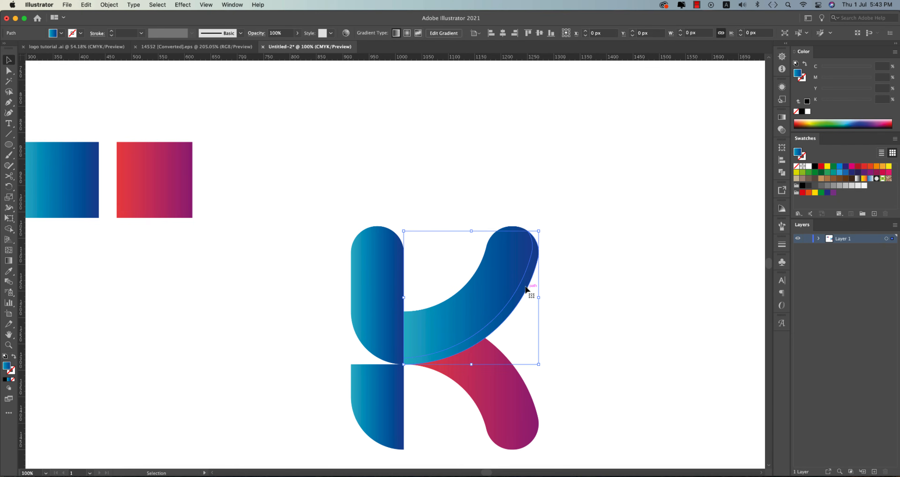
right_click(526, 293)
left_click(594, 229)
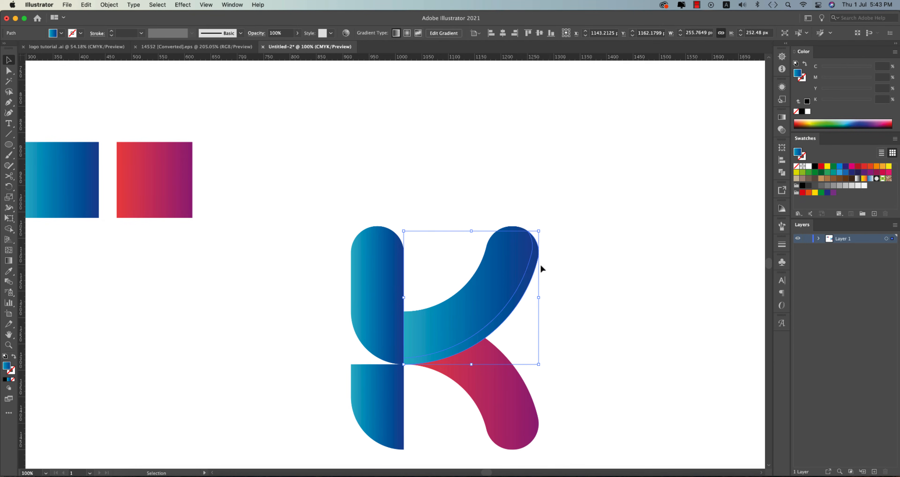
left_click_drag(540, 263, 630, 261)
key("super+z")
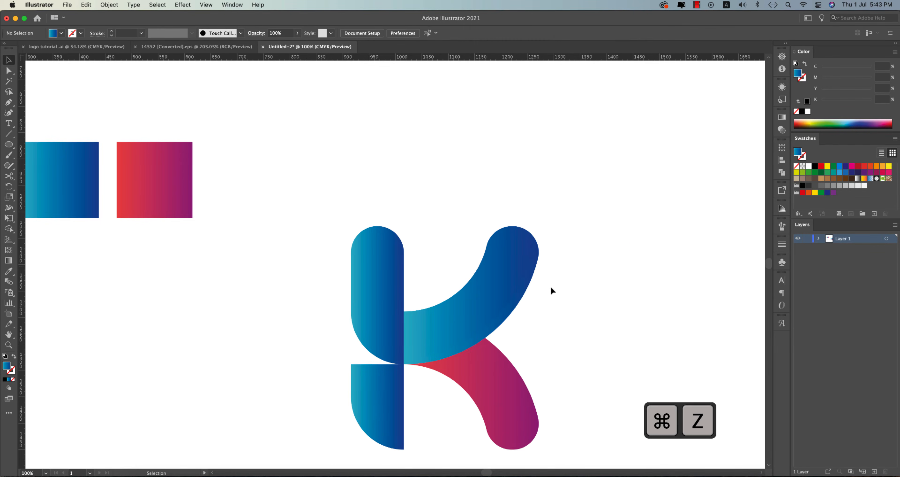
left_click(783, 118)
left_click(674, 159)
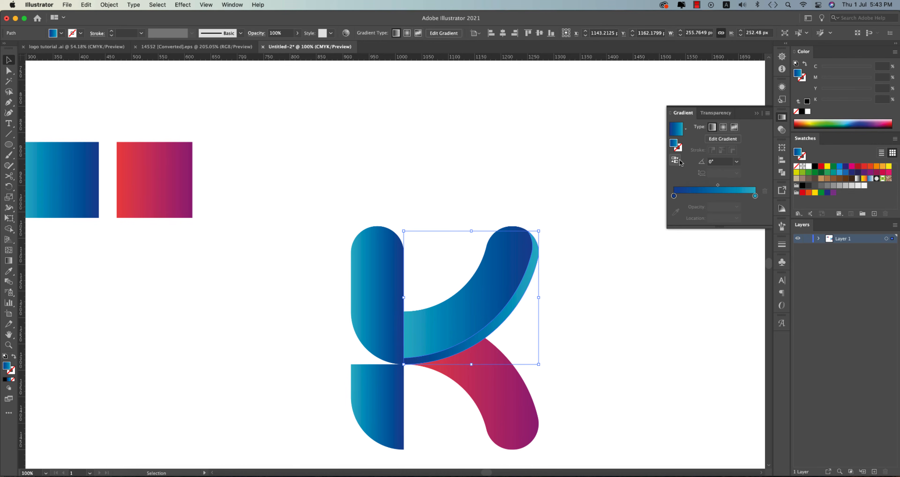
left_click(576, 296)
In outline view, duplicate the lower arc slightly to the left and down, and select both copies
key("space")
left_click_drag(587, 357, 595, 298)
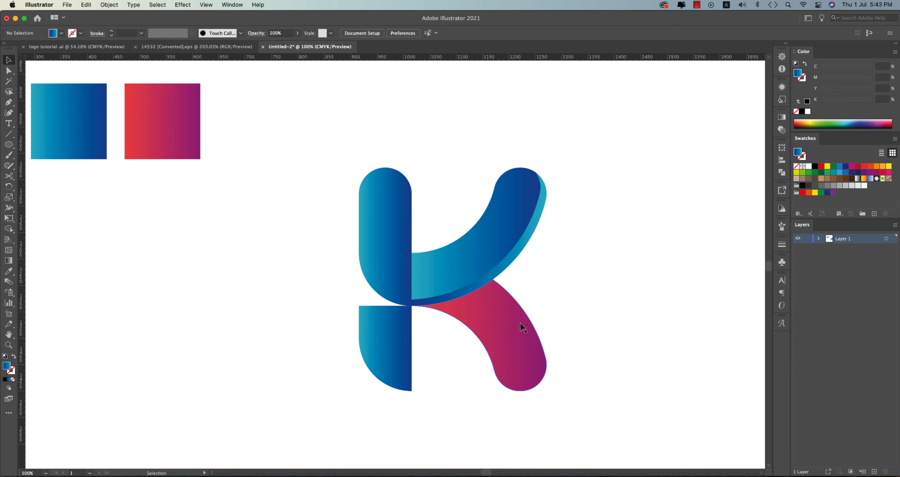
left_click(509, 340)
left_click_drag(507, 339, 497, 345)
key("super+y")
key("super+equal")
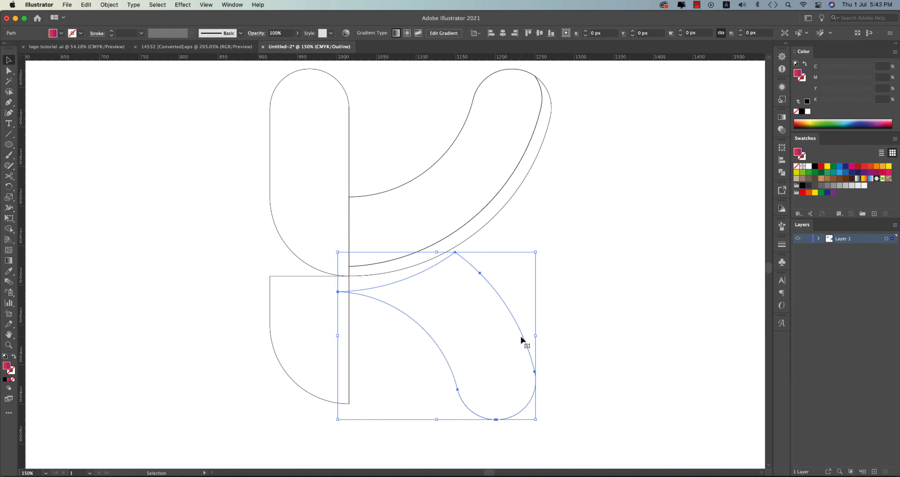
key("super+z")
left_click_drag(541, 325, 519, 328)
left_click_drag(573, 305, 503, 350)
Trim the duplicate's overhang from the lower arc with Shape Builder and merge the leftover pieces, leaving a strip along the outer edge
key("shift+m")
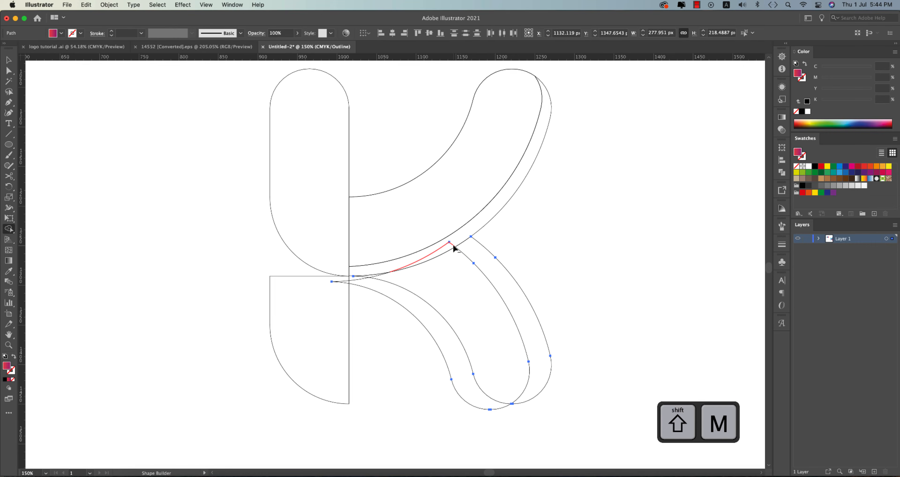
left_click(440, 349, "alt")
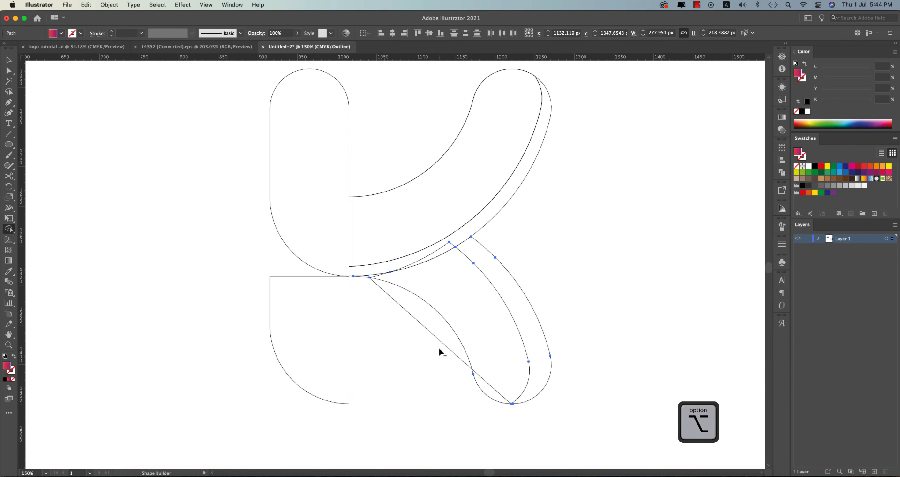
key("super+z")
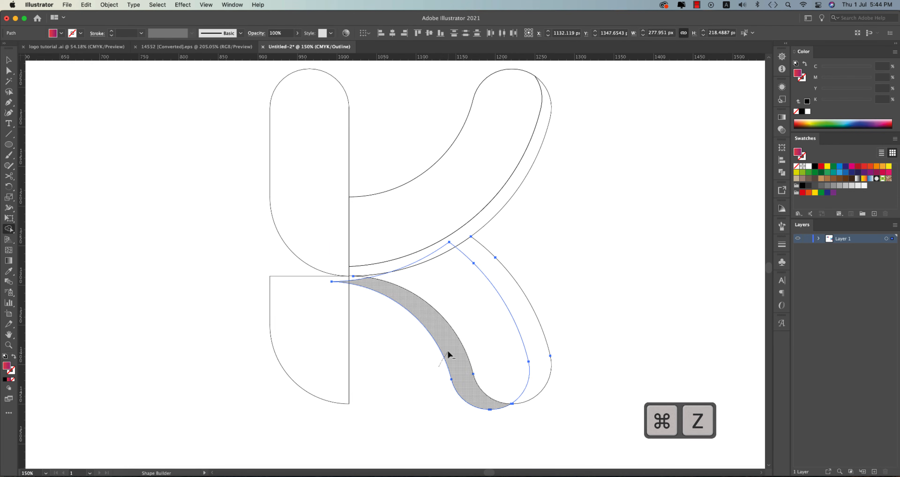
left_click(446, 249, "alt")
key("super+y")
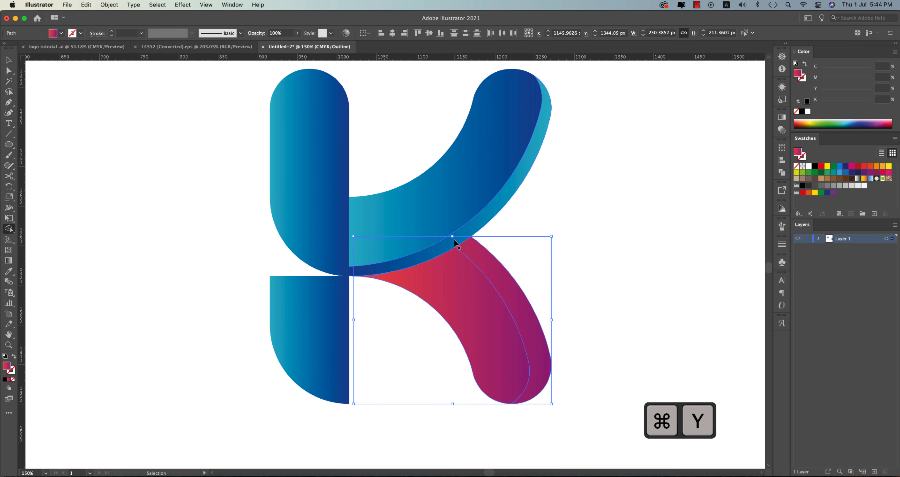
scroll(373, 275, "up", 6)
left_click_drag(373, 281, 498, 292)
scroll(498, 291, "down", 2)
scroll(498, 289, "down", 5)
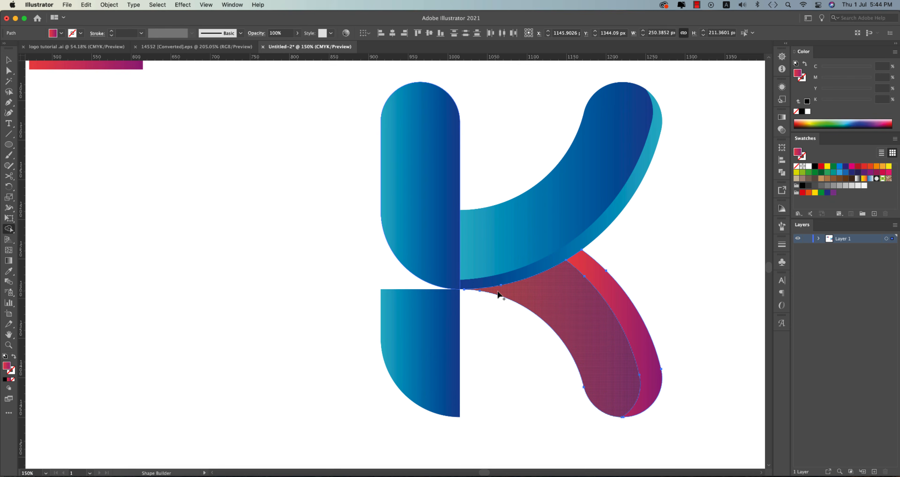
Reverse the red-purple gradient on the lower arc's inner face
key("v")
left_click(704, 362)
left_click(630, 363)
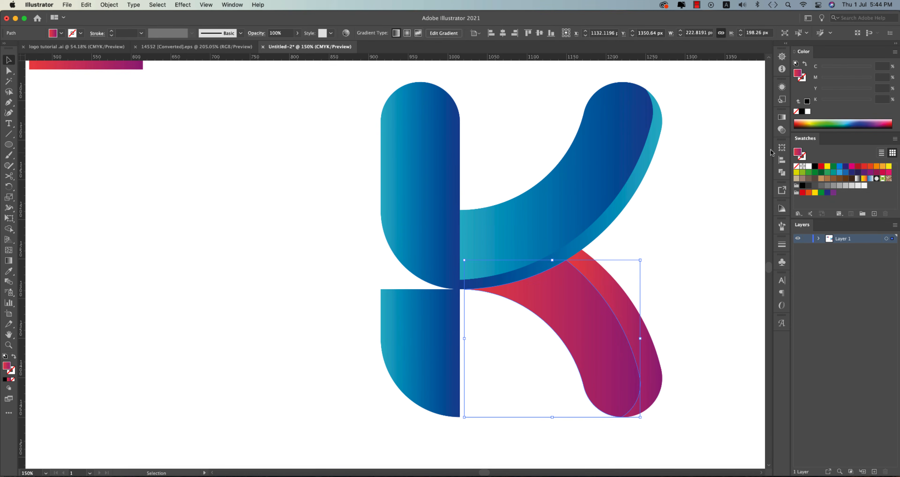
left_click(783, 118)
left_click(676, 163)
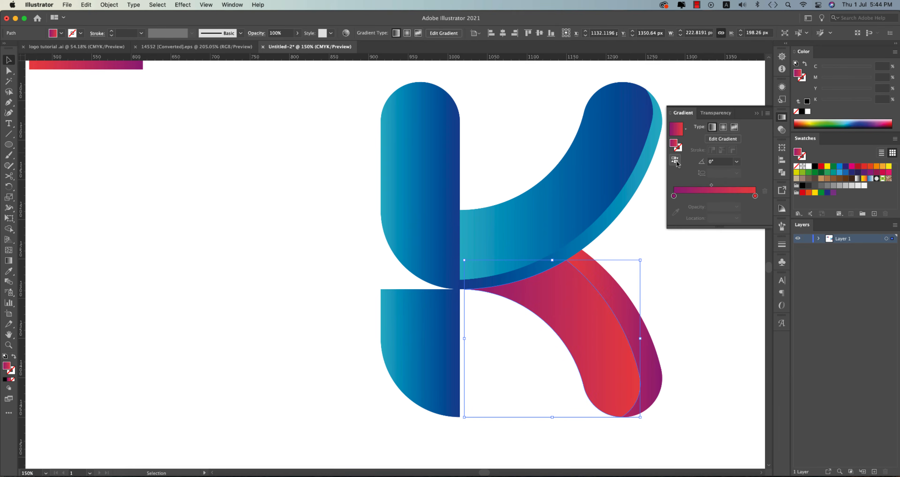
left_click(703, 326)
Duplicate both vertical bar pieces about 15 px to the left and select the copies together with the originals
scroll(593, 335, "right", 6)
scroll(593, 335, "up", 1)
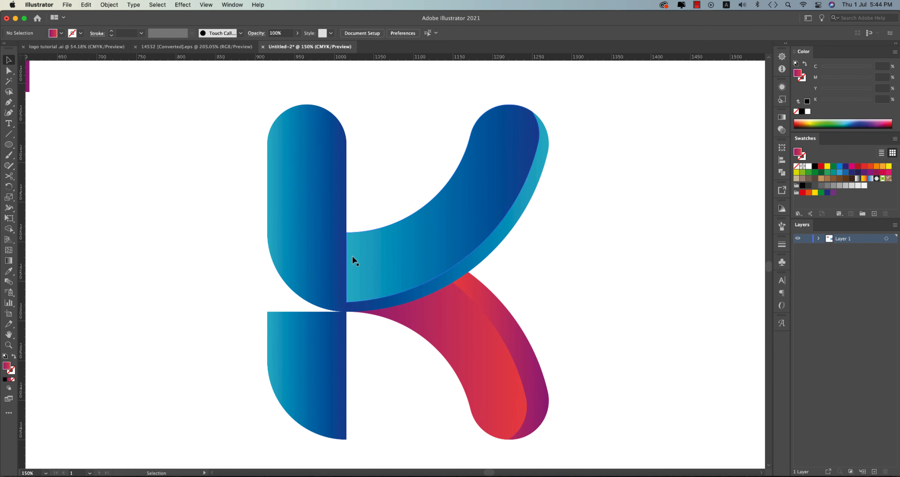
left_click(331, 218)
left_click(323, 356, "shift")
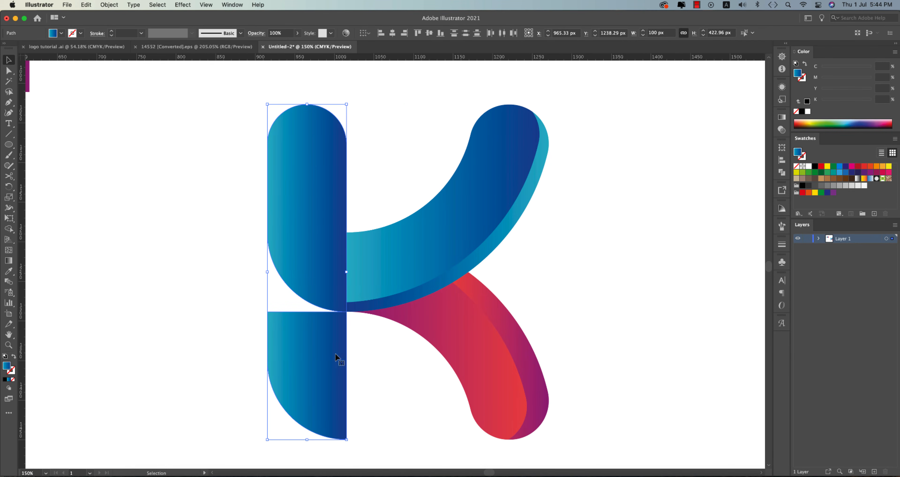
left_click_drag(329, 358, 320, 359)
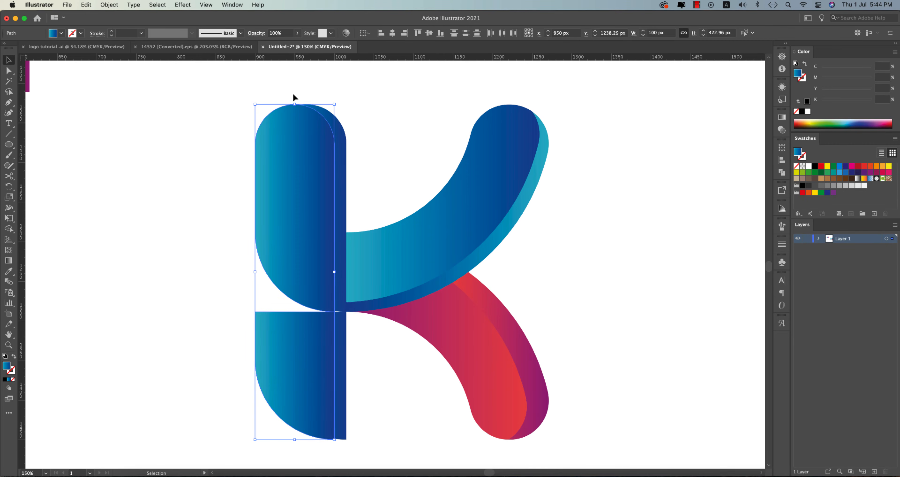
left_click(339, 144, "shift")
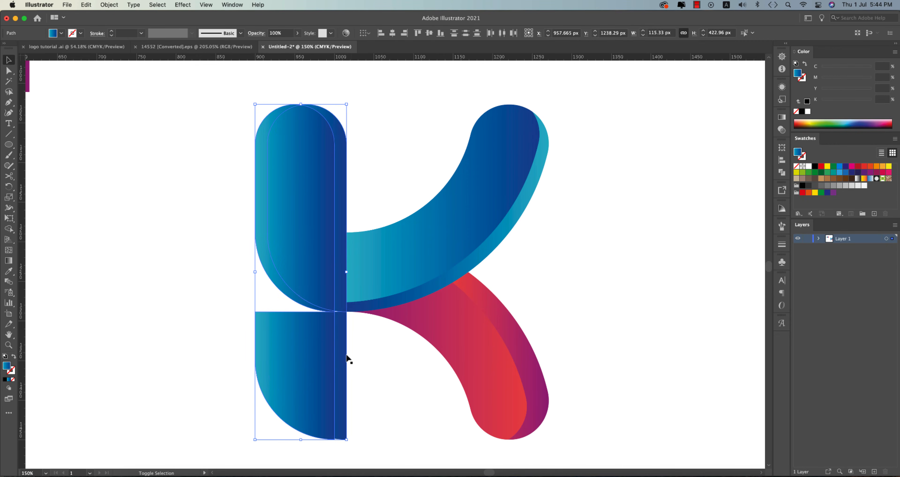
Remove the overhang left of both bar pieces with Shape Builder in outline view, leaving narrow strips along the bar's right edge
key("shift+m")
key("super+y")
left_click(255, 344, "alt")
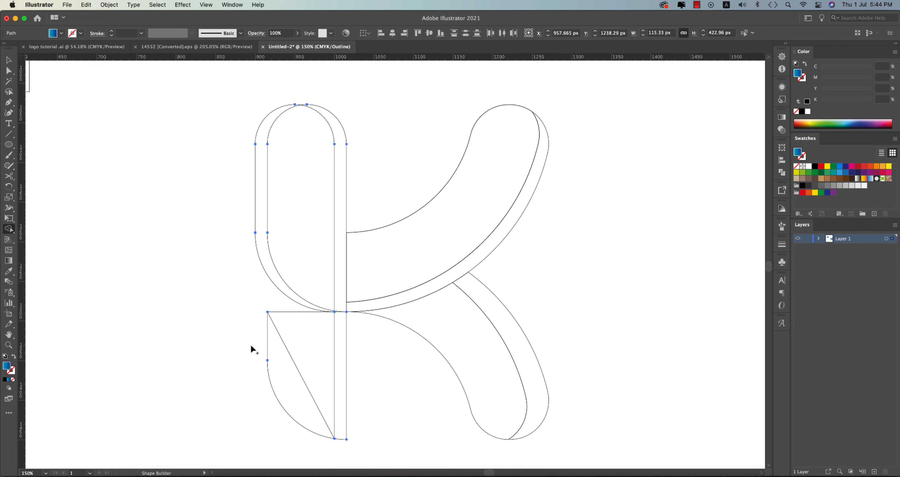
key("super+z")
left_click(262, 351, "alt")
left_click(263, 204, "alt")
key("super+y")
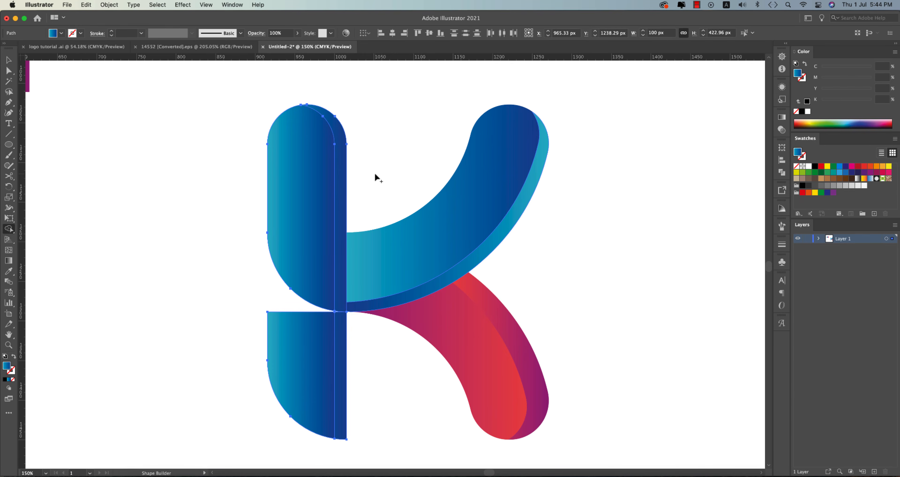
Reverse the blue gradient on the upper bar's right edge strip
key("v")
left_click(339, 188)
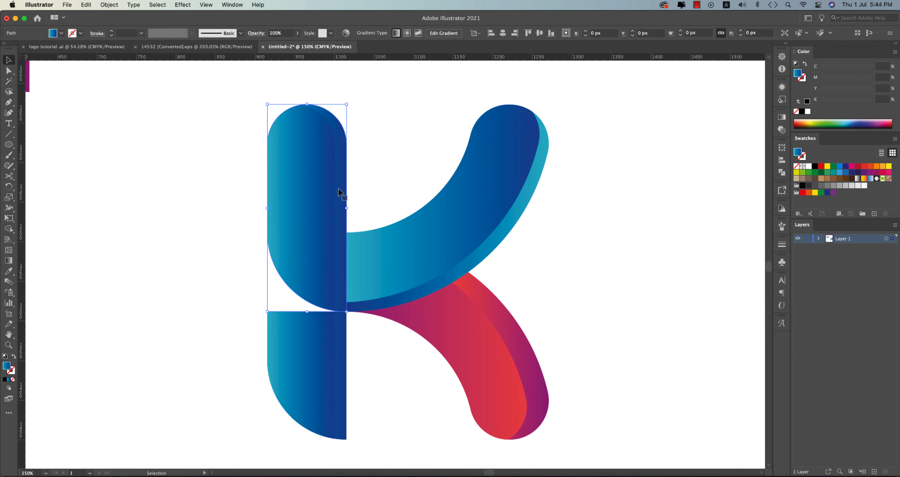
left_click(782, 117)
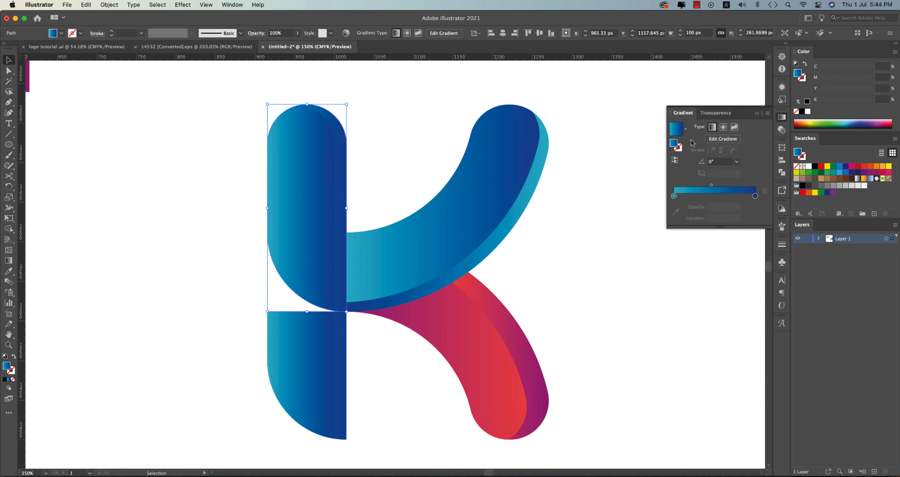
left_click(675, 160)
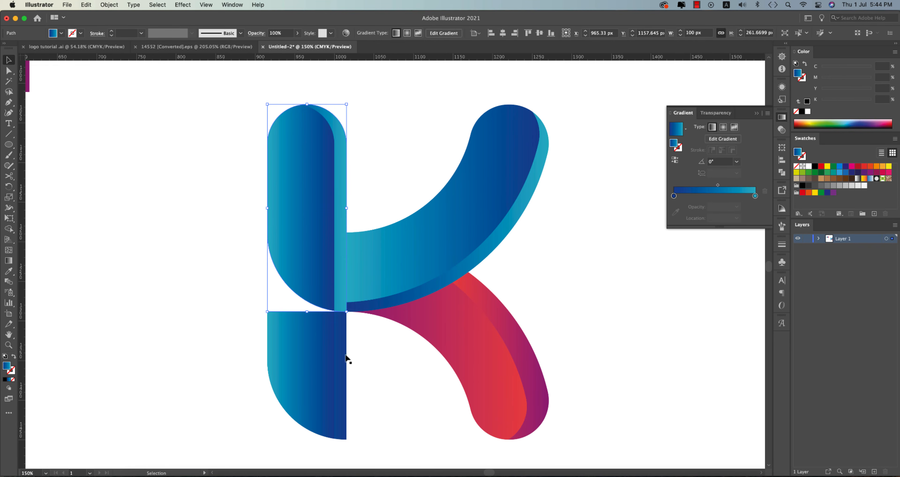
Redraw the upper bar edge strip's gradient diagonally with the Gradient tool, running from dark blue at the lower right to light blue at the upper left
key("g")
left_click_drag(300, 214, 369, 279)
left_click_drag(341, 309, 225, 165)
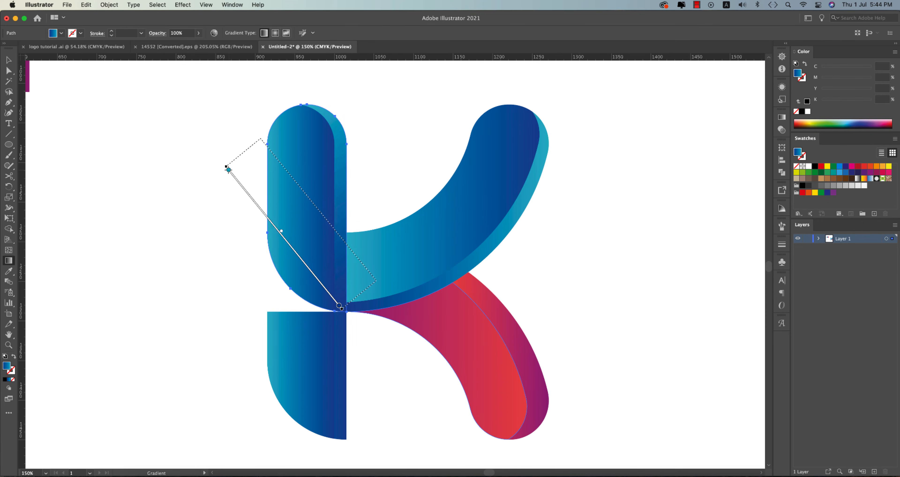
Redraw the lower bar edge strip's gradient diagonally with the Gradient tool, from light blue at the upper right to dark blue at the lower left
key("v")
left_click(339, 352)
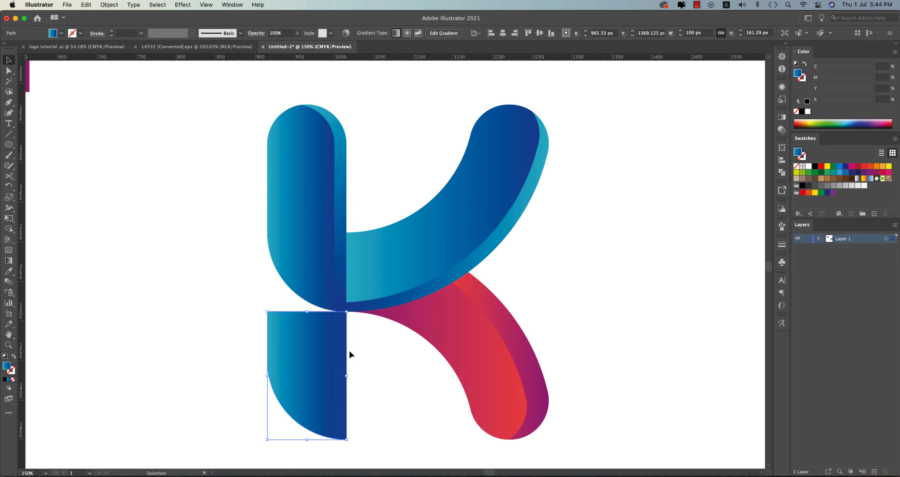
key("g")
left_click_drag(366, 331, 276, 416)
key("v")
left_click(412, 412)
Move the three colour sample squares off the artboard, beside its left edge
scroll(412, 412, "down", 5)
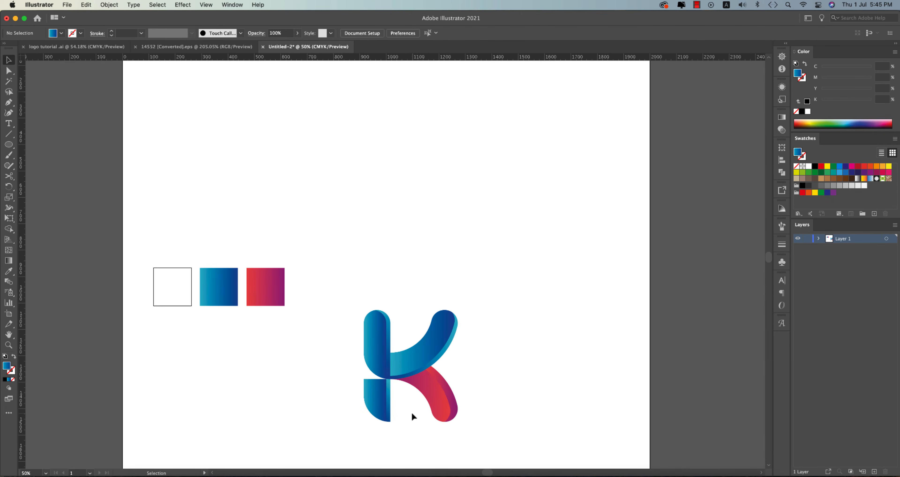
left_click_drag(317, 344, 165, 278)
scroll(303, 209, "down", 5)
Group all the K pieces and centre the group horizontally and vertically on the artboard
key("a")
left_click_drag(303, 210, 429, 315)
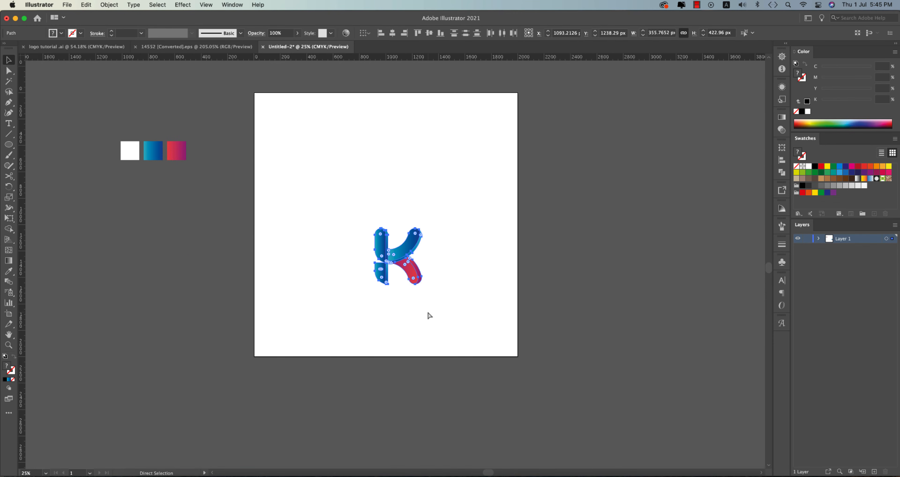
key("super+g")
key("v")
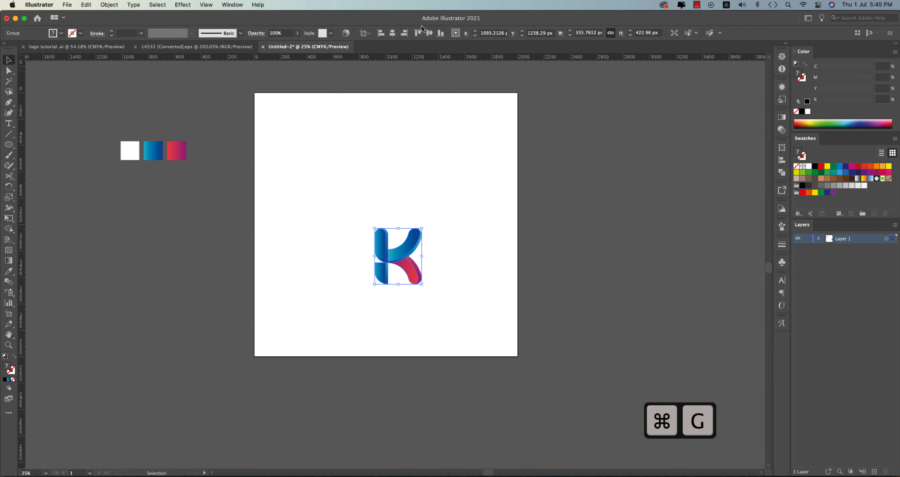
left_click(429, 33)
left_click(392, 32)
left_click(320, 172)
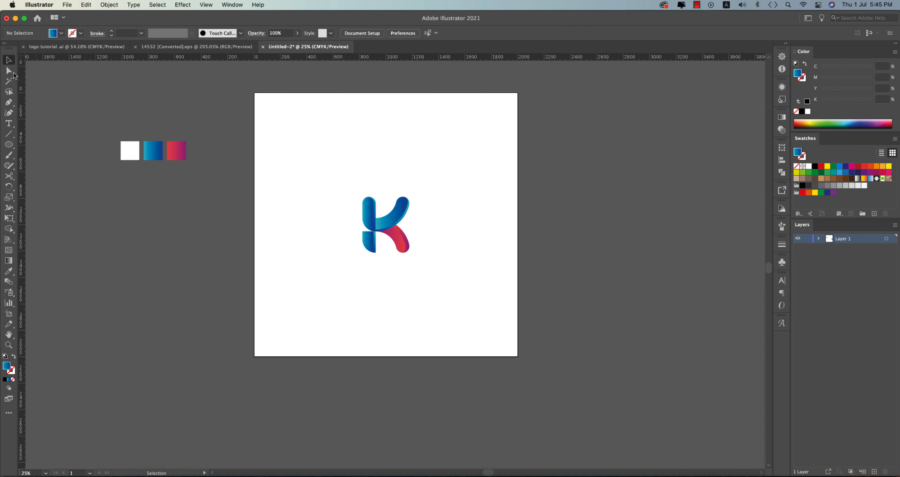
Draw a black 2000 × 2000 px rectangle covering the artboard and send it behind the logo
left_click_drag(9, 144, 35, 148)
left_click(61, 32)
left_click(13, 74)
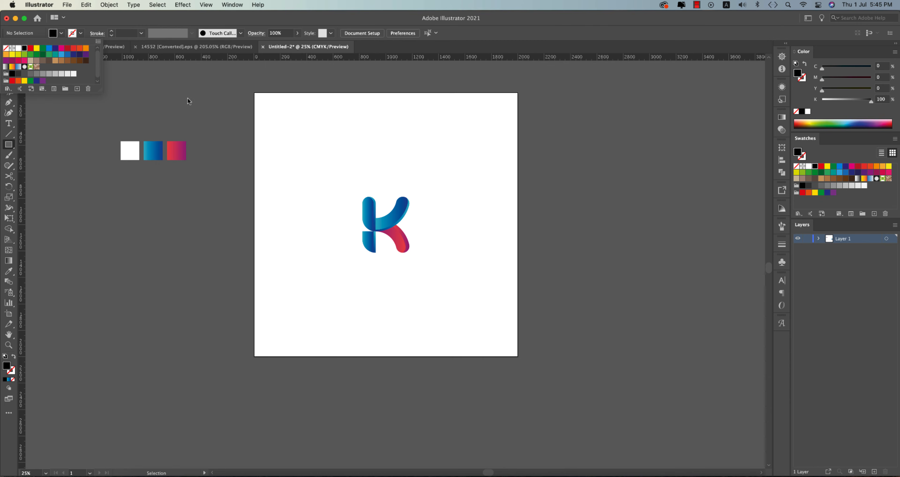
left_click(254, 94)
left_click_drag(255, 93, 491, 356)
key("super+shift+bracketleft")
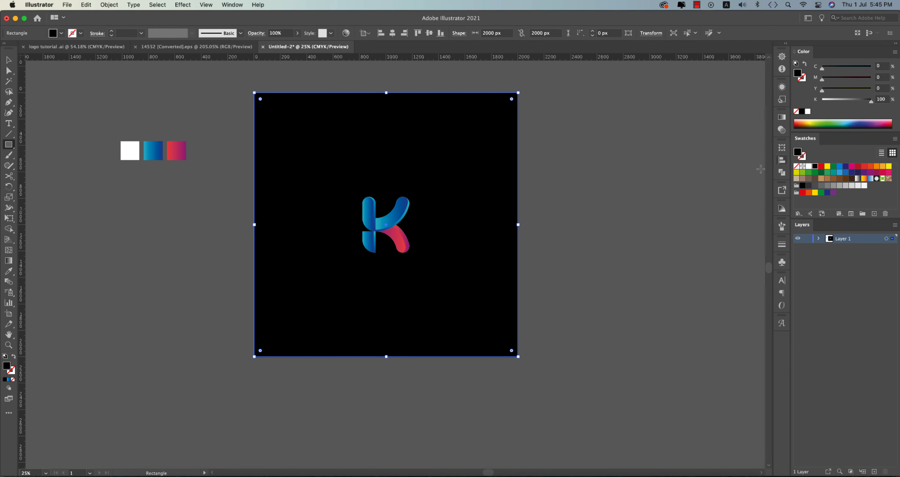
Change the background rectangle's fill to dark grey 262626
double_click(7, 366)
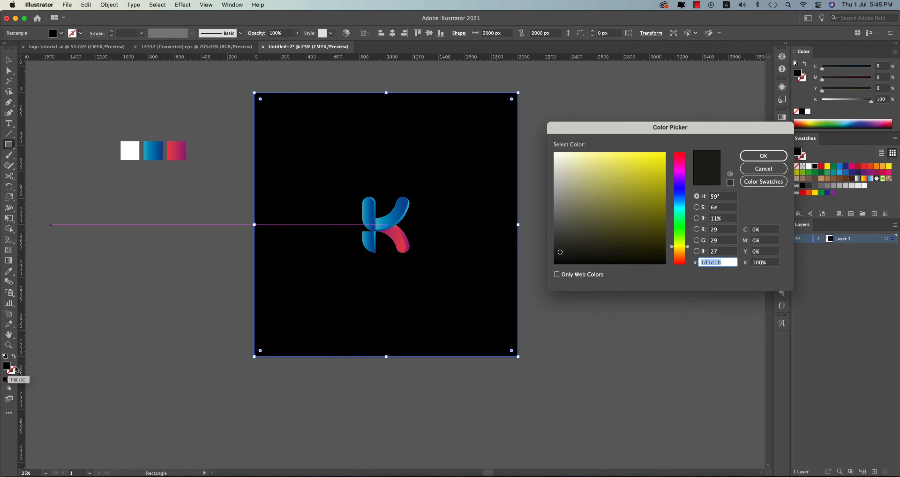
left_click_drag(560, 251, 553, 248)
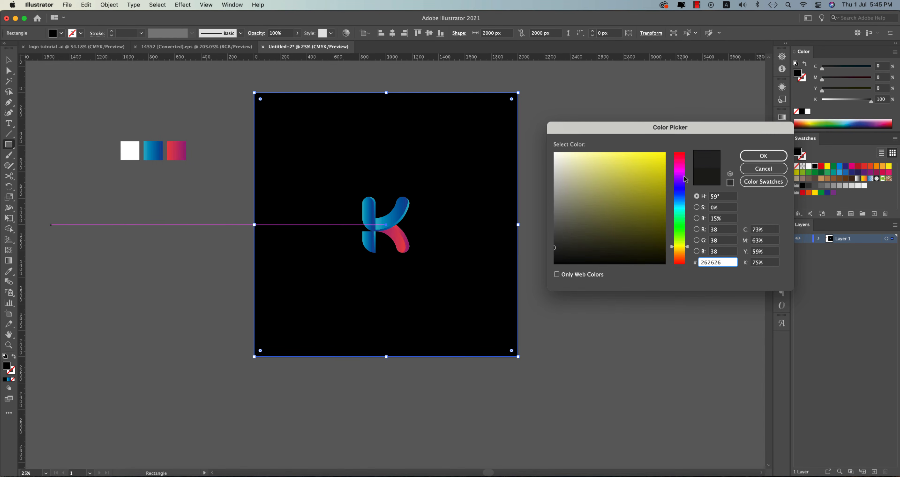
left_click(764, 156)
left_click(8, 60)
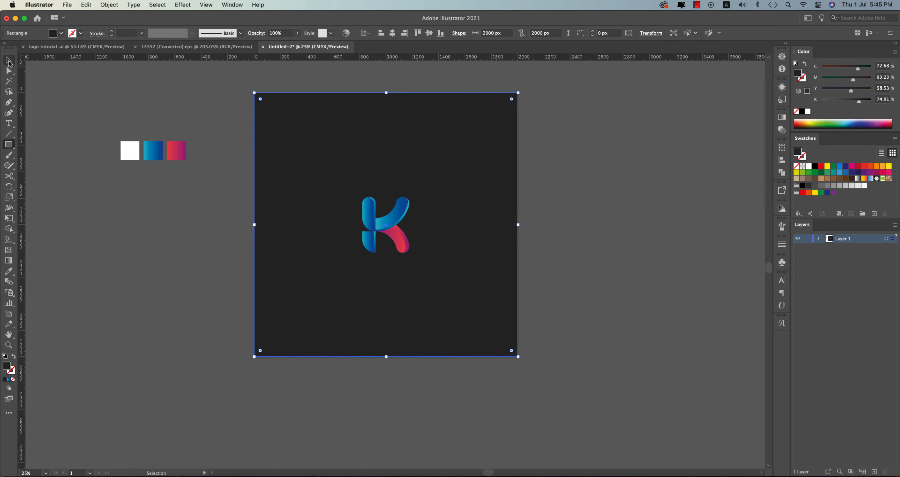
left_click(63, 234)
Place a point text object just below the K and set its font size to 60 pt
left_click(8, 122)
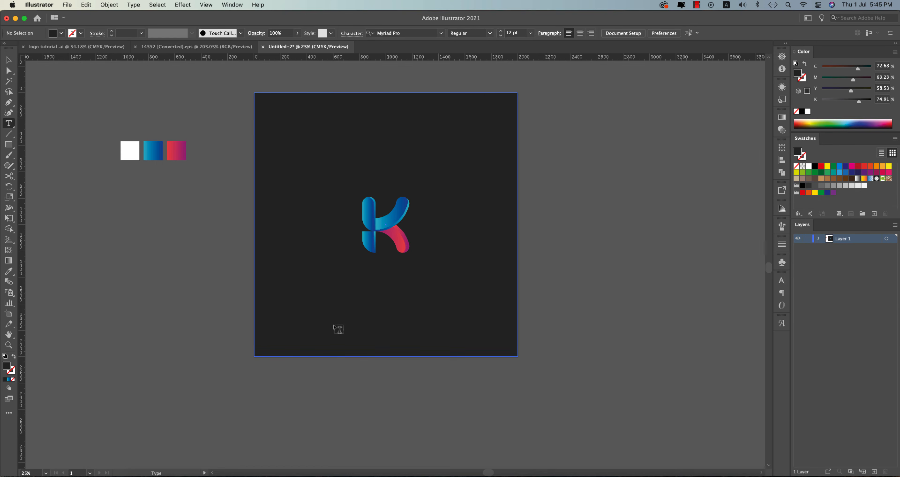
scroll(363, 294, "up", 4)
left_click_drag(440, 272, 365, 349)
left_click(289, 273)
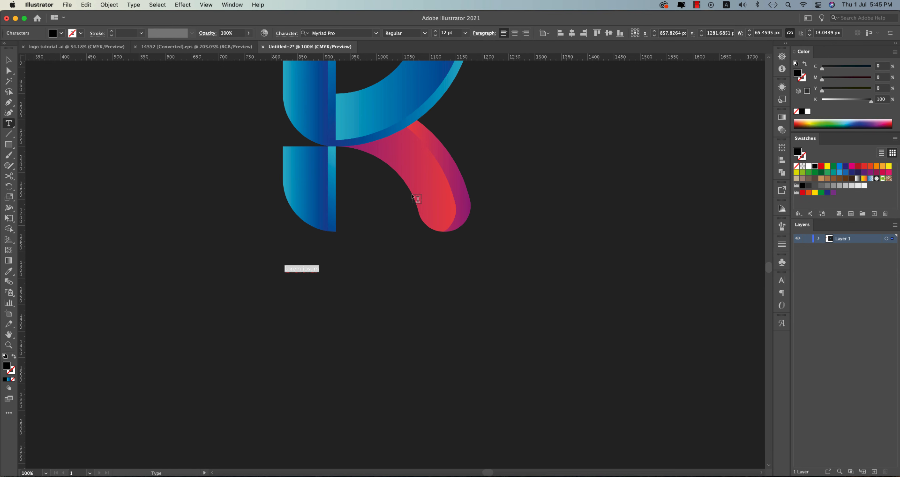
left_click(465, 33)
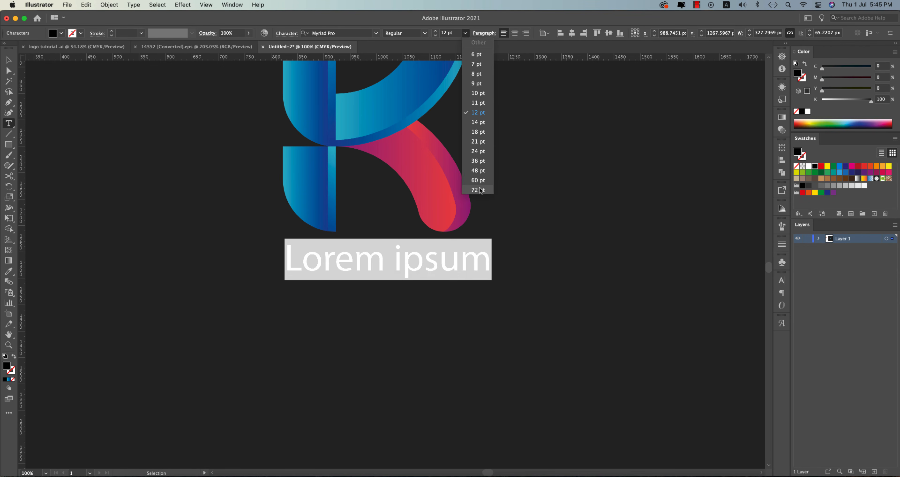
left_click(477, 180)
Replace the placeholder text below the K with "KNOCK DOWN"
left_click(436, 259)
key("super+a")
left_click(435, 261)
key("super+a")
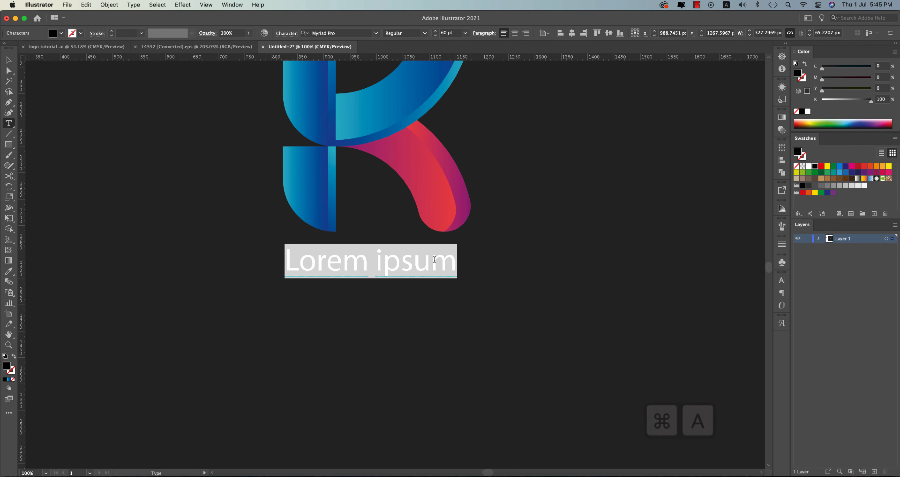
type("KNOCK DOWN")
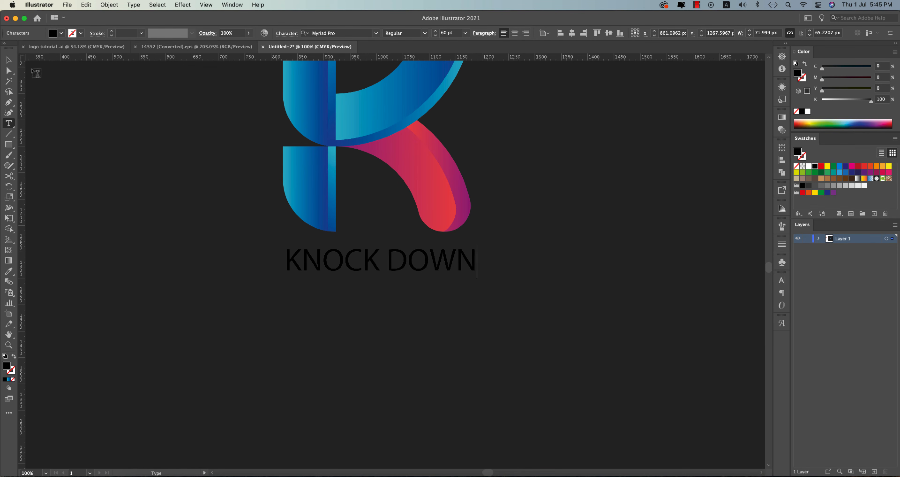
left_click(9, 60)
Set the KNOCK DOWN text in Exo Bold and fill it with white
left_click(376, 33)
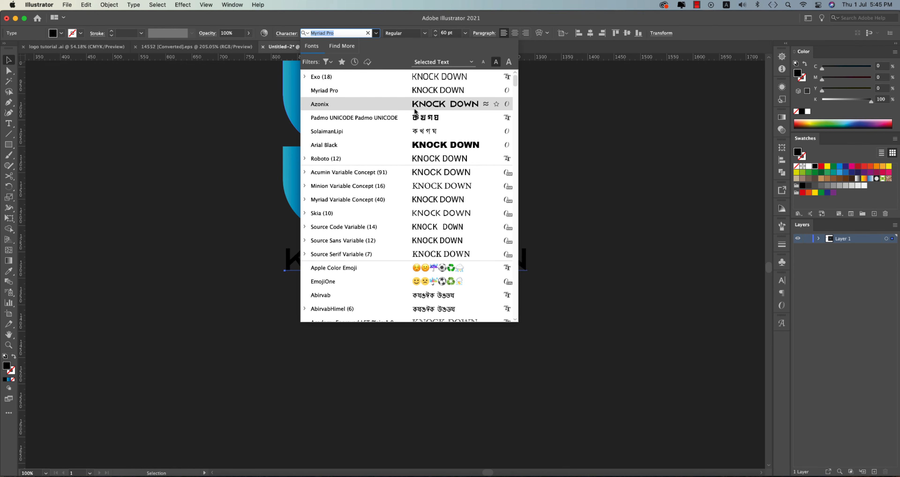
left_click(306, 77)
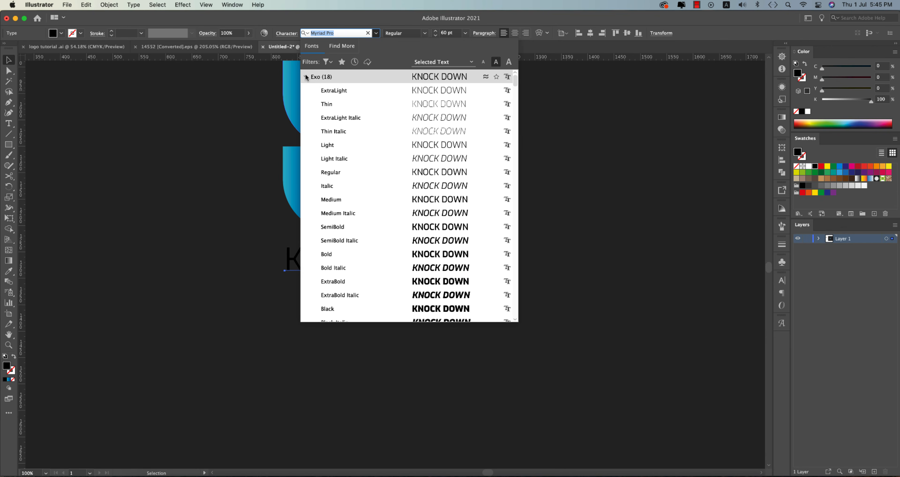
left_click(455, 258)
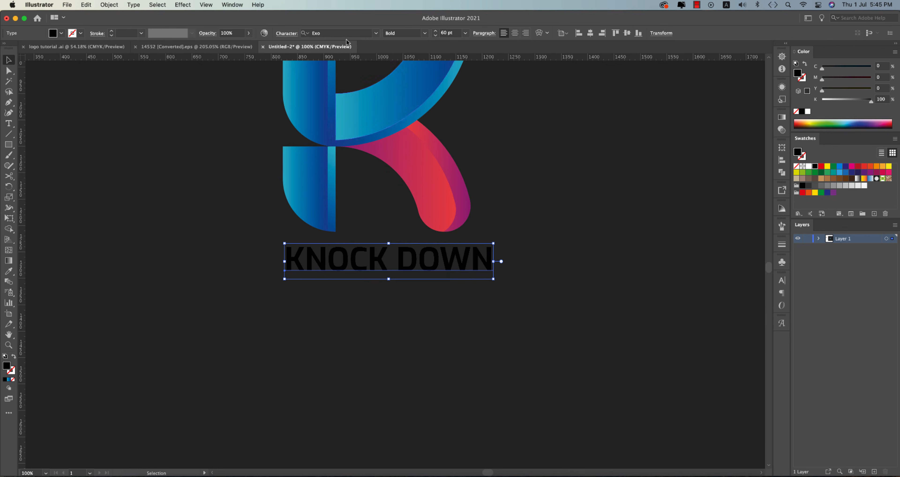
left_click(61, 34)
left_click(18, 47)
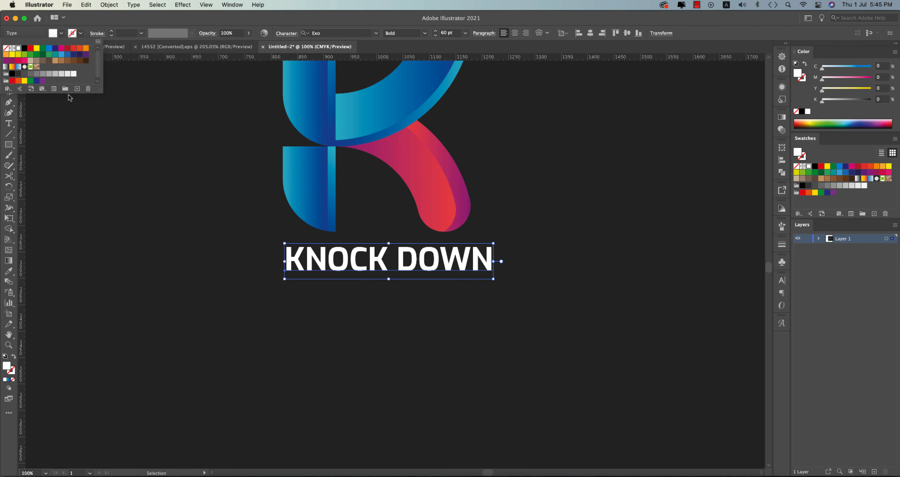
Change only the word DOWN to the Light style of Exo
left_click(426, 262)
double_click(409, 264)
left_click_drag(400, 256, 491, 261)
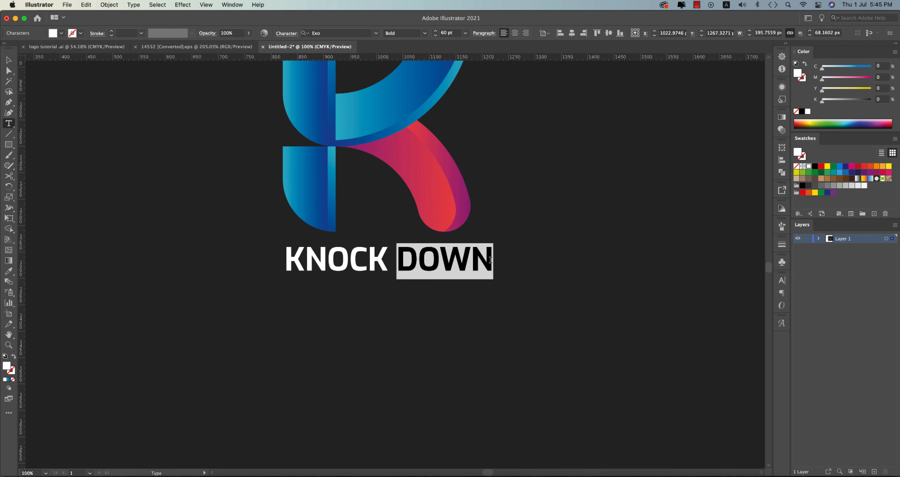
left_click(424, 33)
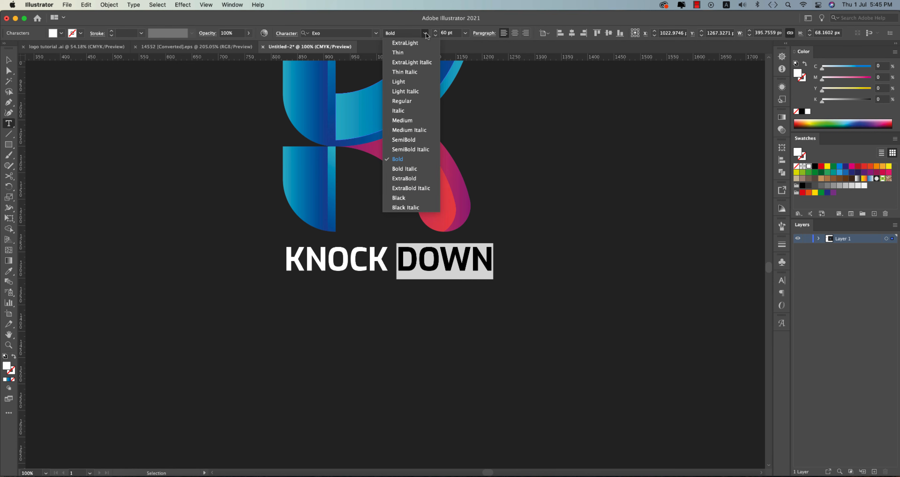
left_click(413, 84)
key("Escape")
left_click(451, 324)
Scale the KNOCK DOWN text down to about 54.4 pt so both ends line up with the K's outer edges
key("super+0")
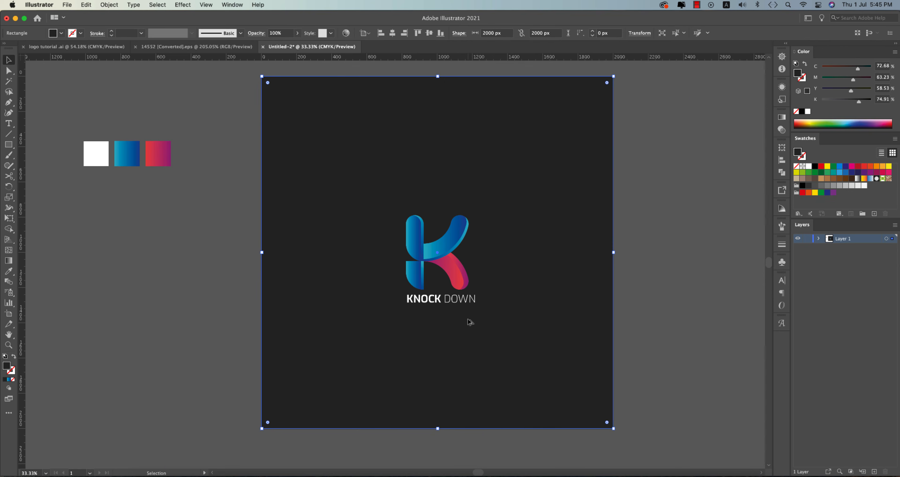
left_click(472, 300)
key("super+1")
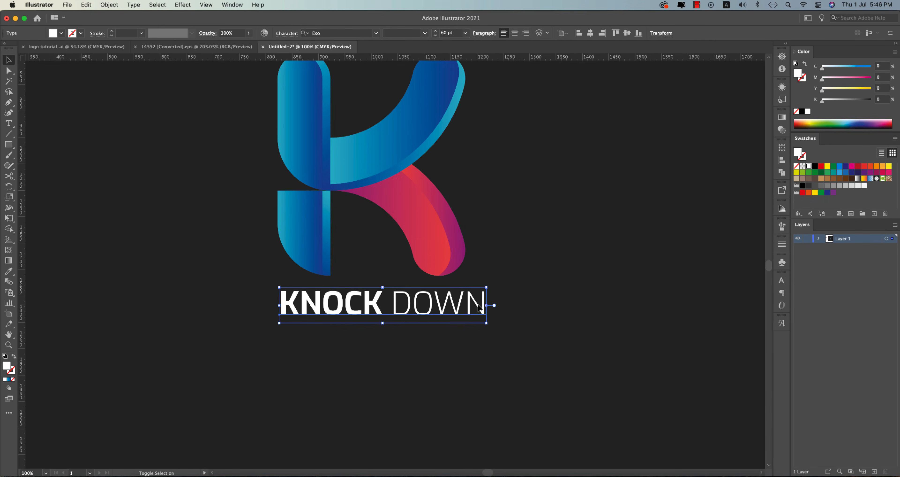
left_click_drag(487, 305, 466, 302)
left_click_drag(277, 304, 278, 236)
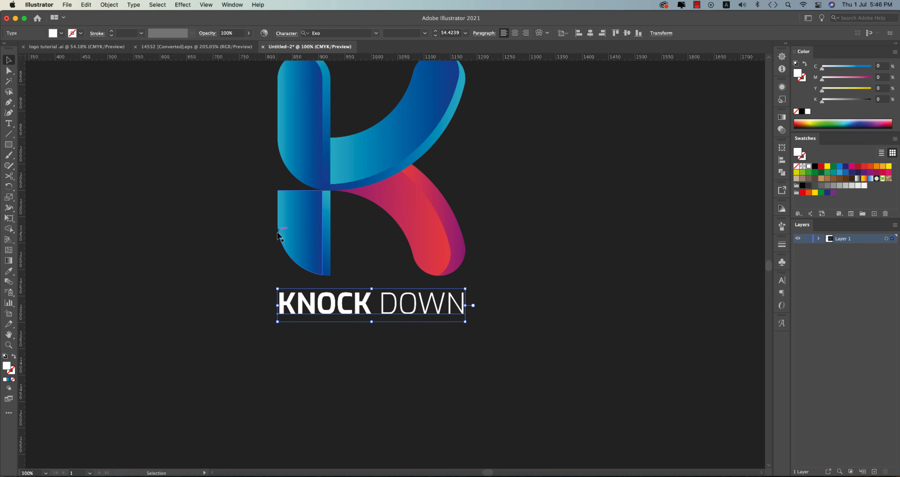
Group the K and the KNOCK DOWN text together, leaving the background rectangle out of the group
scroll(457, 313, "down", 4)
left_click_drag(613, 217, 366, 360)
left_click(516, 348, "shift")
key("super+g")
left_click(516, 259)
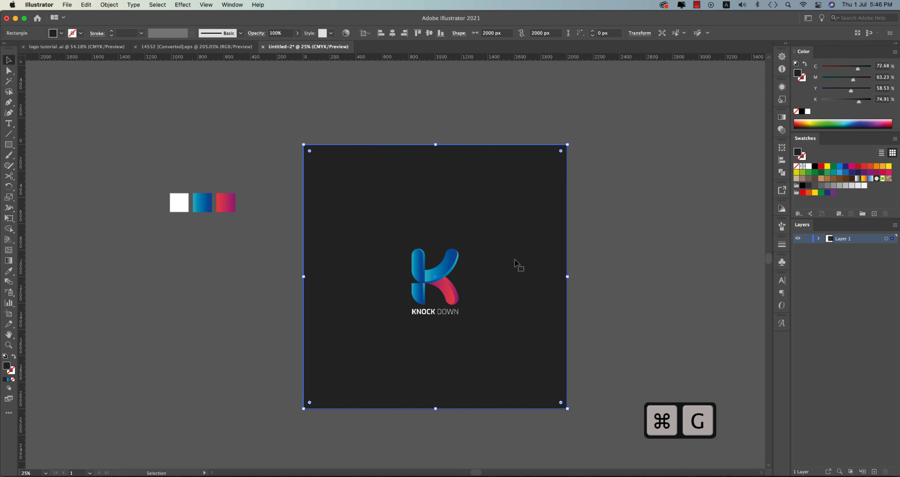
left_click(614, 278)
Move the three colour sample squares onto the artboard, below the KNOCK DOWN text
scroll(553, 263, "up", 1)
scroll(553, 267, "up", 1)
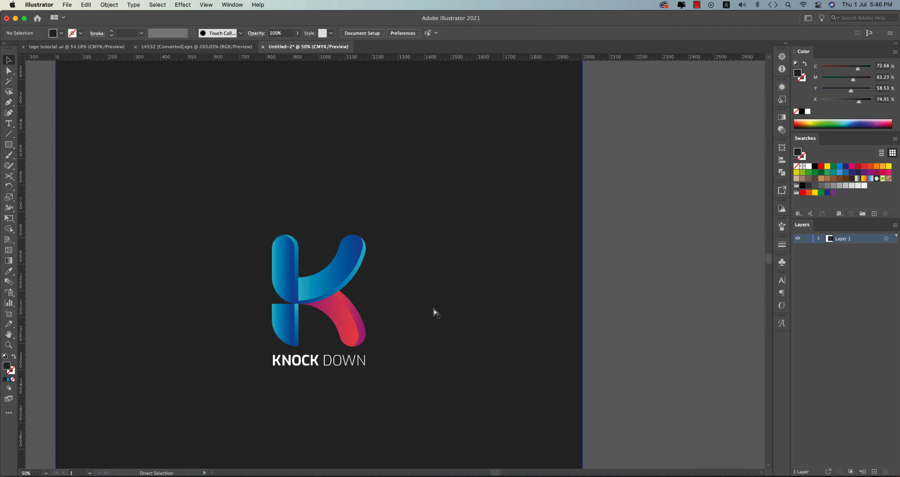
key("super+0")
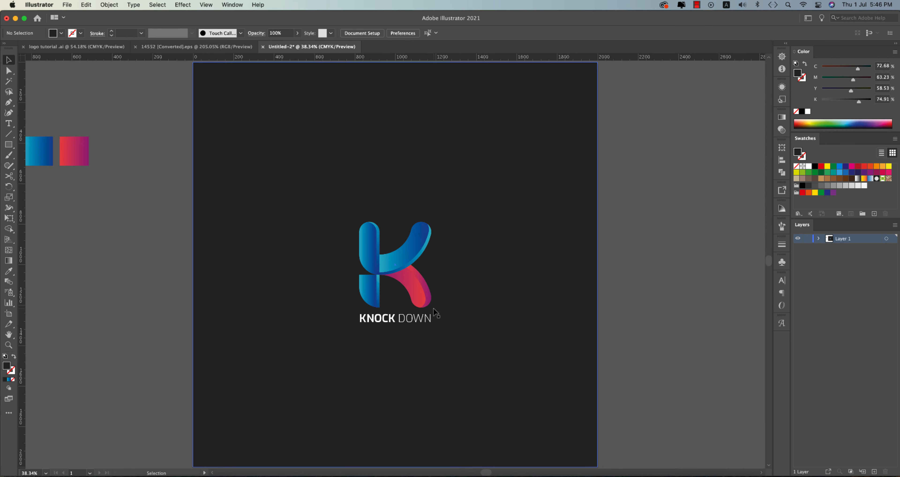
left_click_drag(74, 156, 427, 424)
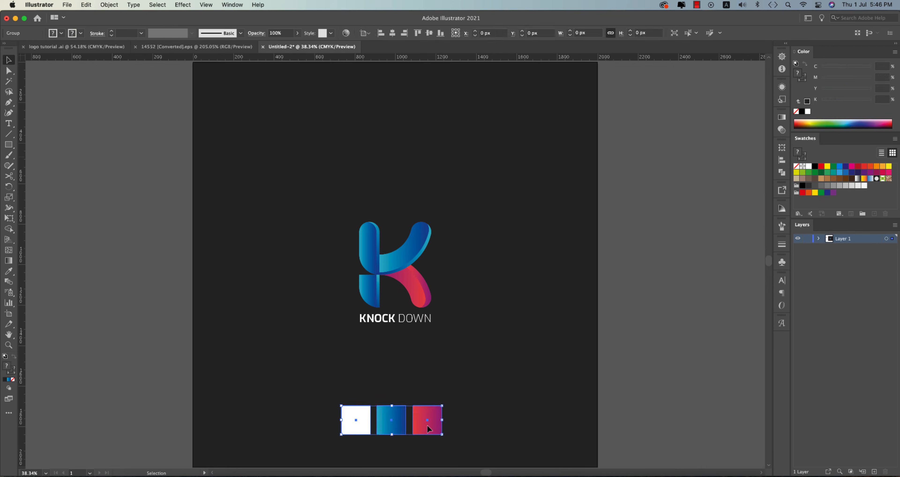